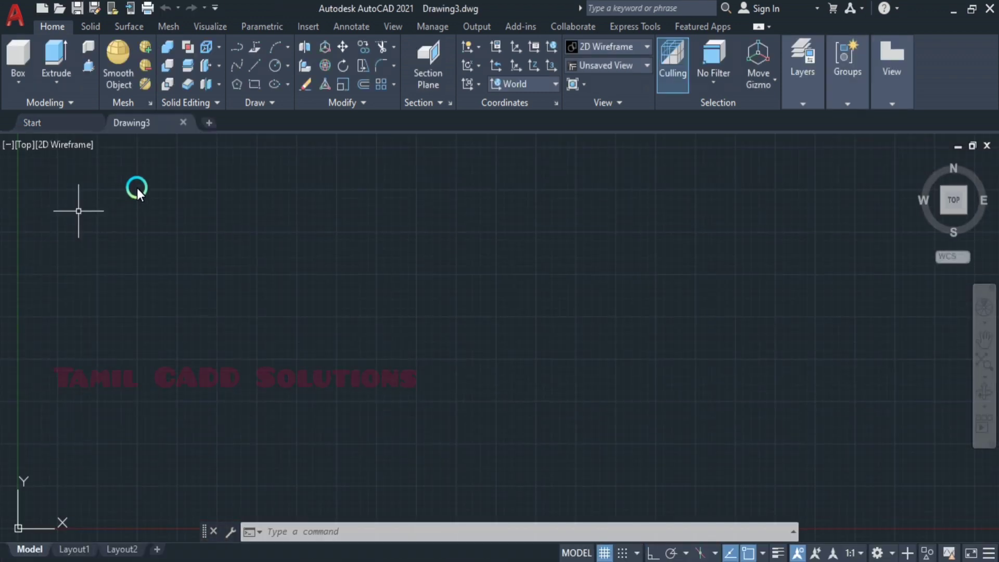
Save the new drawing in the Documents folder under the file name 3D Model 05
{"action": "key", "text": "ctrl+s"}
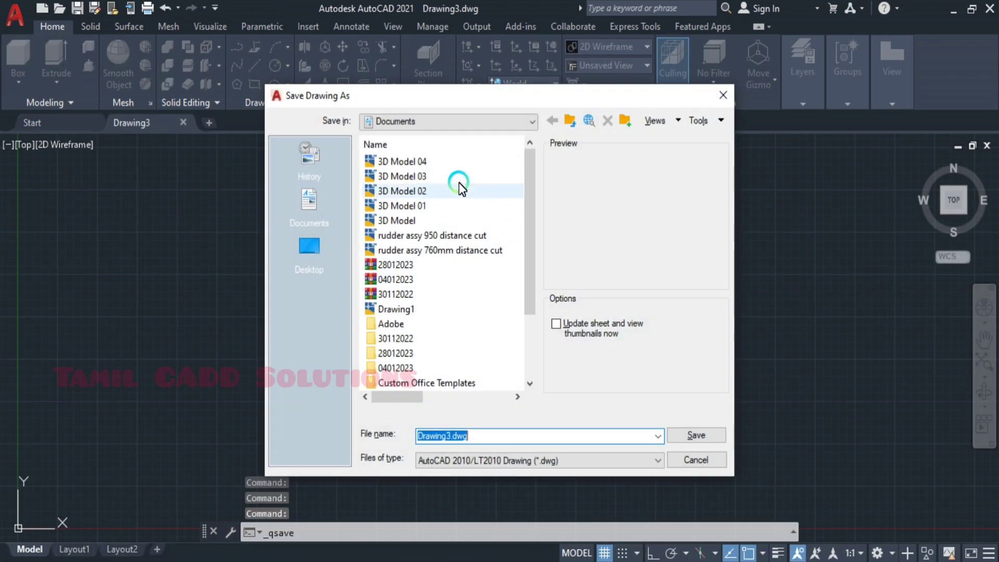
{"action": "left_click", "coordinate": [411, 162]}
{"action": "left_click", "coordinate": [478, 438]}
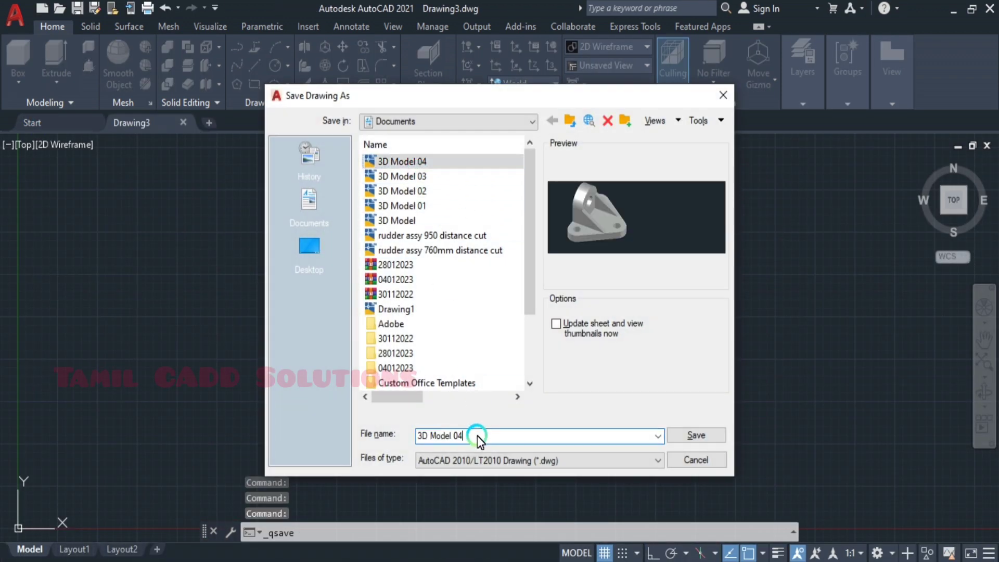
{"action": "key", "text": "BackSpace"}
{"action": "type", "text": "5"}
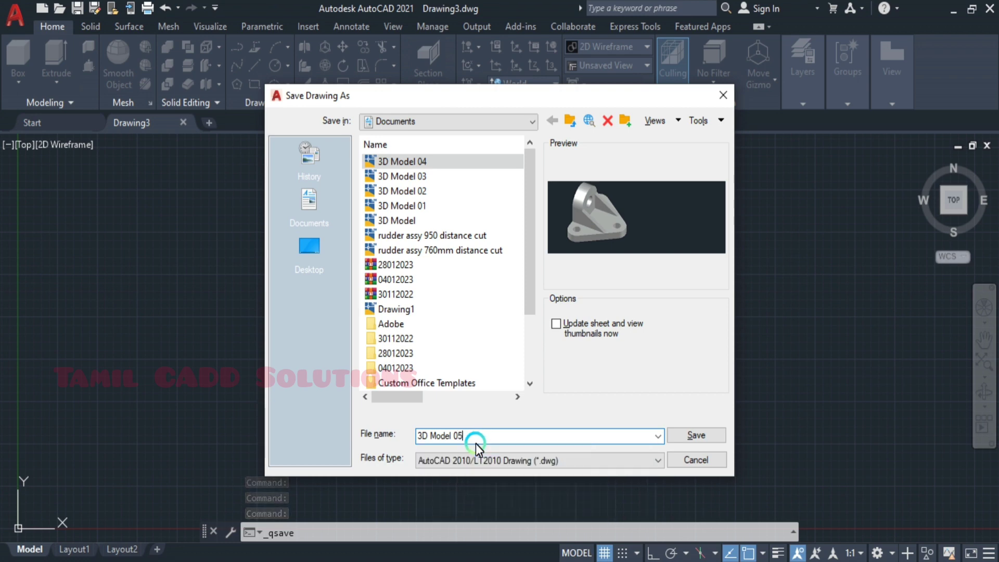
{"action": "left_click", "coordinate": [678, 439]}
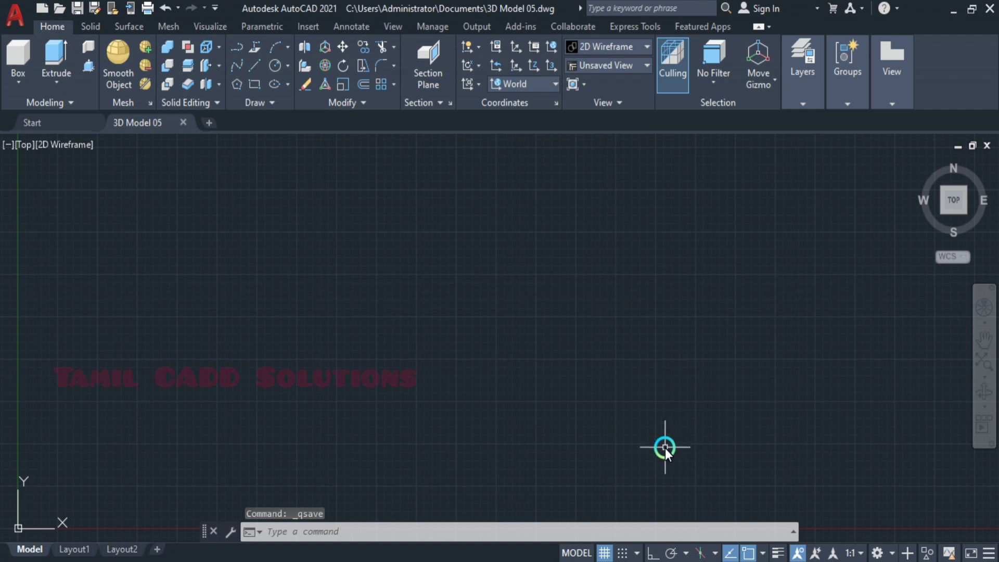
Configure the drawing units to a length precision of 0.0 and an insertion scale in millimeters
{"action": "type", "text": "un"}
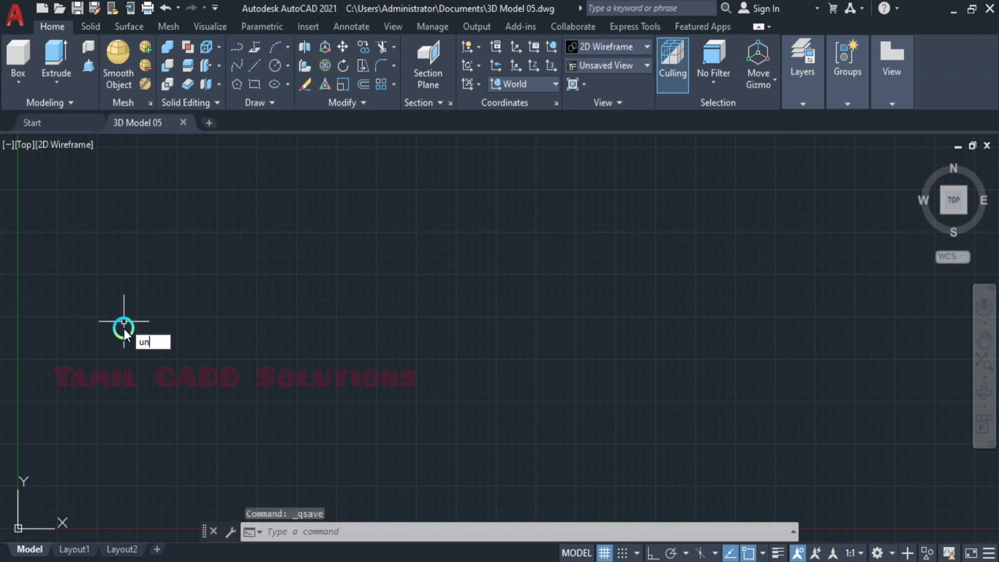
{"action": "key", "text": "Return"}
{"action": "left_click", "coordinate": [407, 211]}
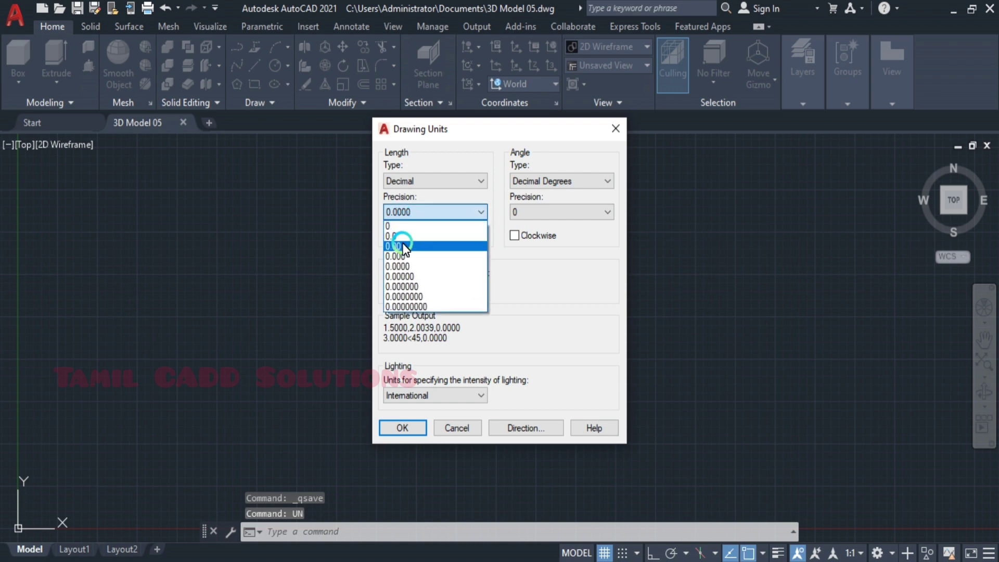
{"action": "left_click", "coordinate": [405, 232]}
{"action": "left_click", "coordinate": [406, 288]}
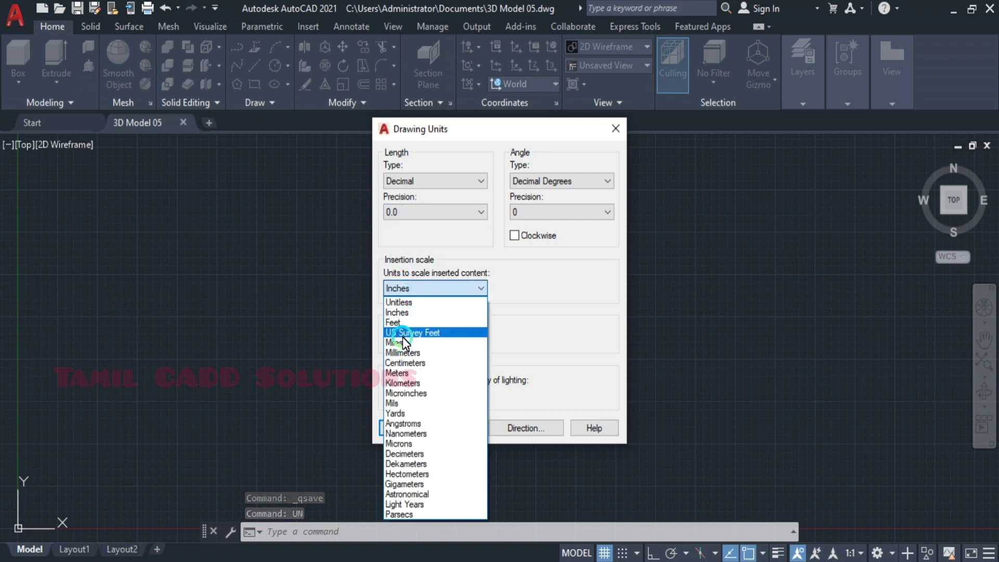
{"action": "left_click", "coordinate": [403, 352]}
{"action": "left_click", "coordinate": [414, 434]}
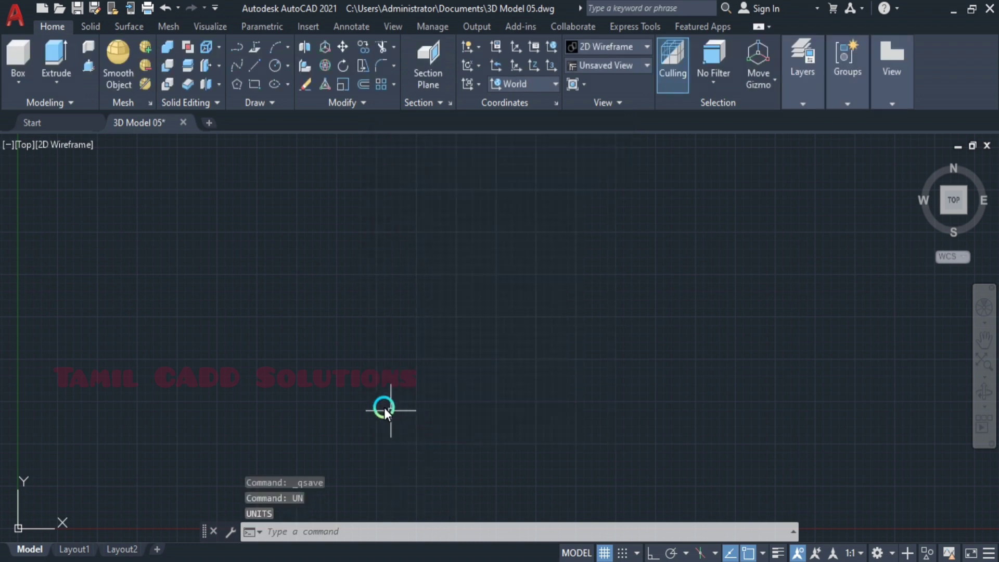
Set the view to Top and draw a 90 by 50 mm rectangle, consulting the PDF exercise for the base dimensions
{"action": "left_click", "coordinate": [23, 147]}
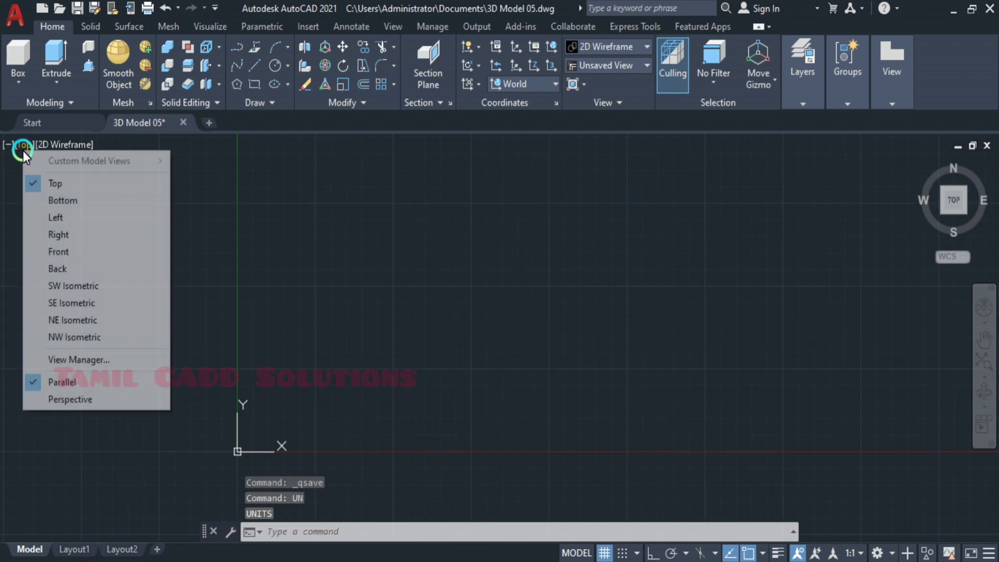
{"action": "left_click", "coordinate": [58, 184]}
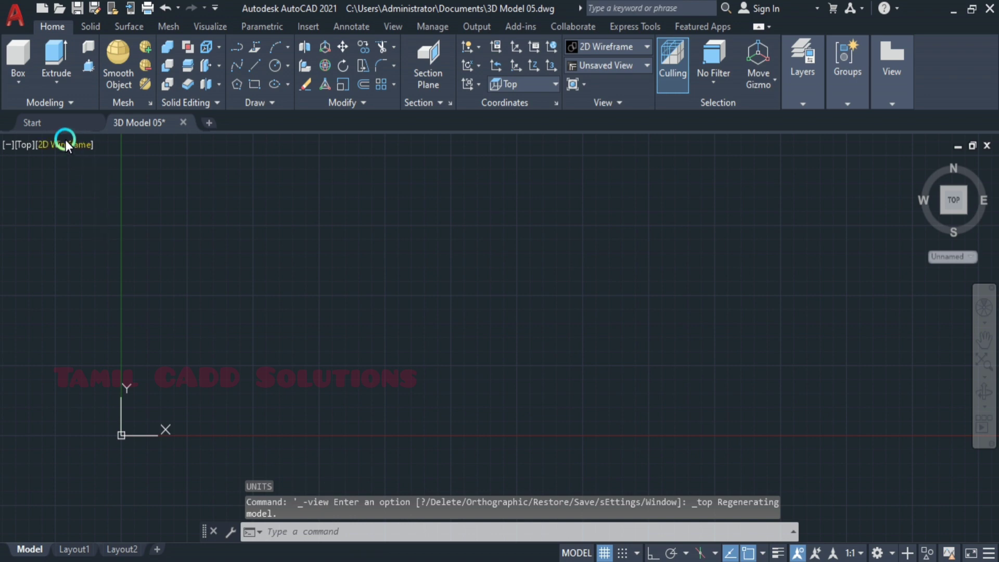
{"action": "type", "text": "rec"}
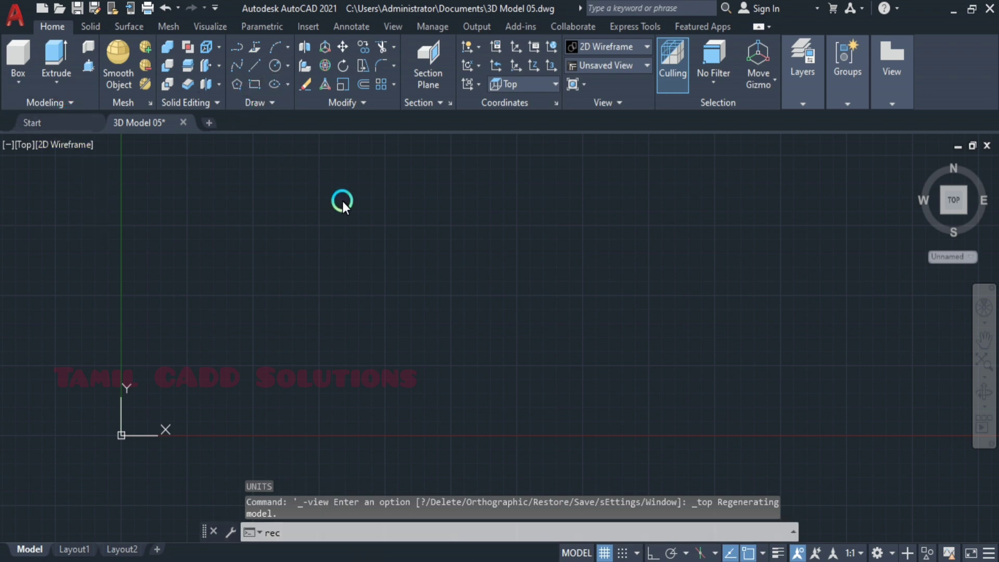
{"action": "key", "text": "Return"}
{"action": "left_click", "coordinate": [356, 254]}
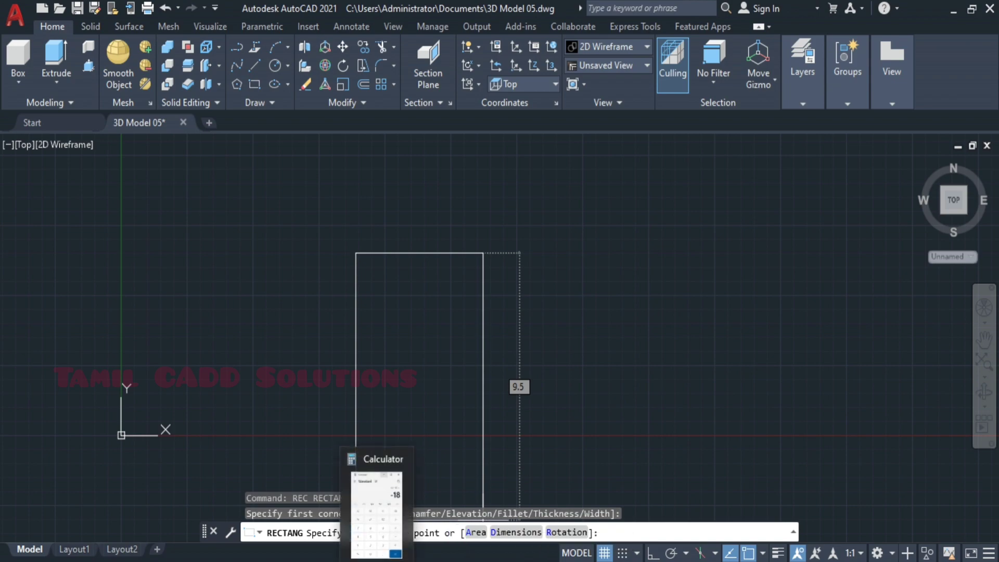
{"action": "left_click", "coordinate": [171, 528]}
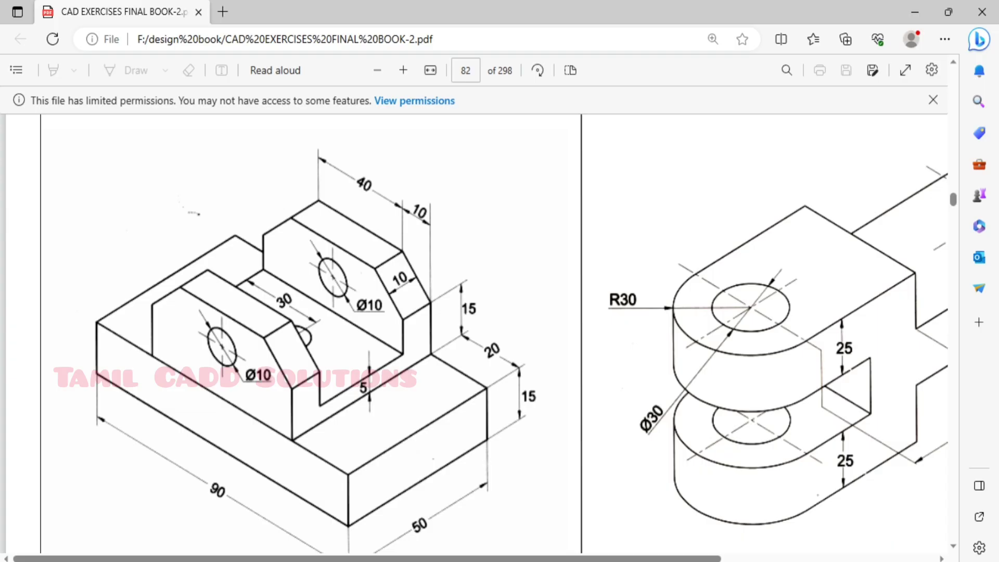
{"action": "key", "text": "alt+Tab"}
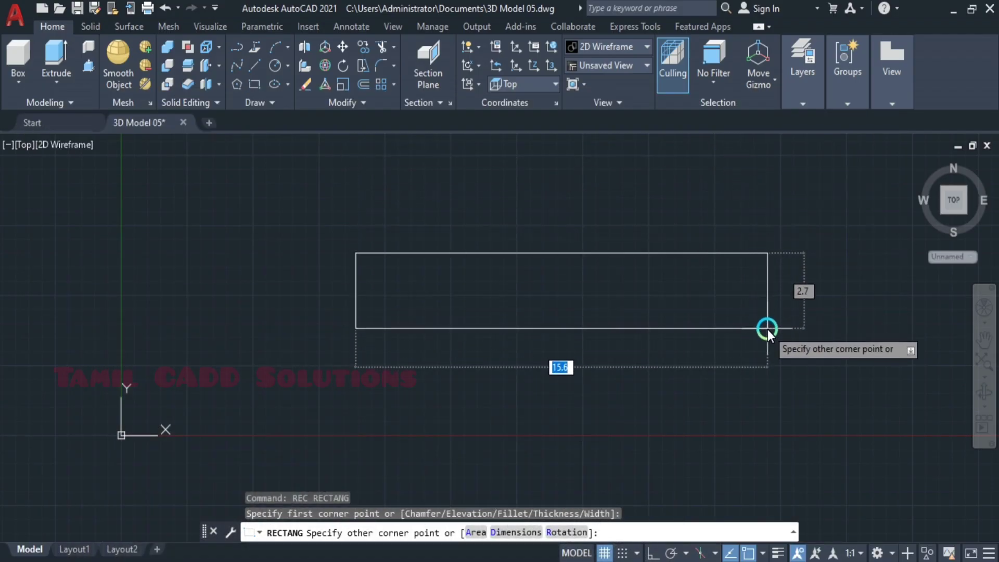
{"action": "type", "text": "9"}
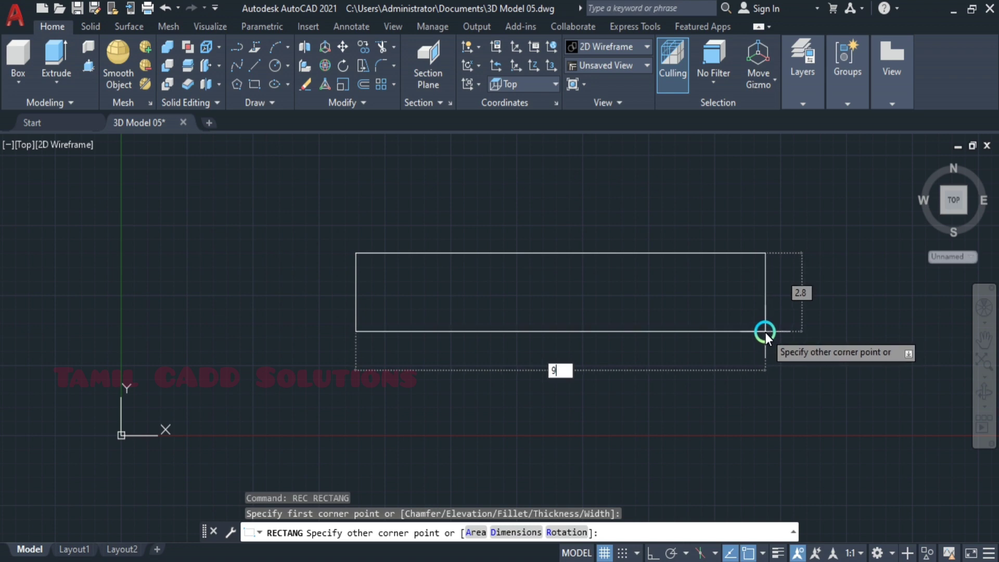
{"action": "type", "text": "0"}
{"action": "key", "text": "Tab"}
{"action": "type", "text": "50"}
{"action": "key", "text": "Return"}
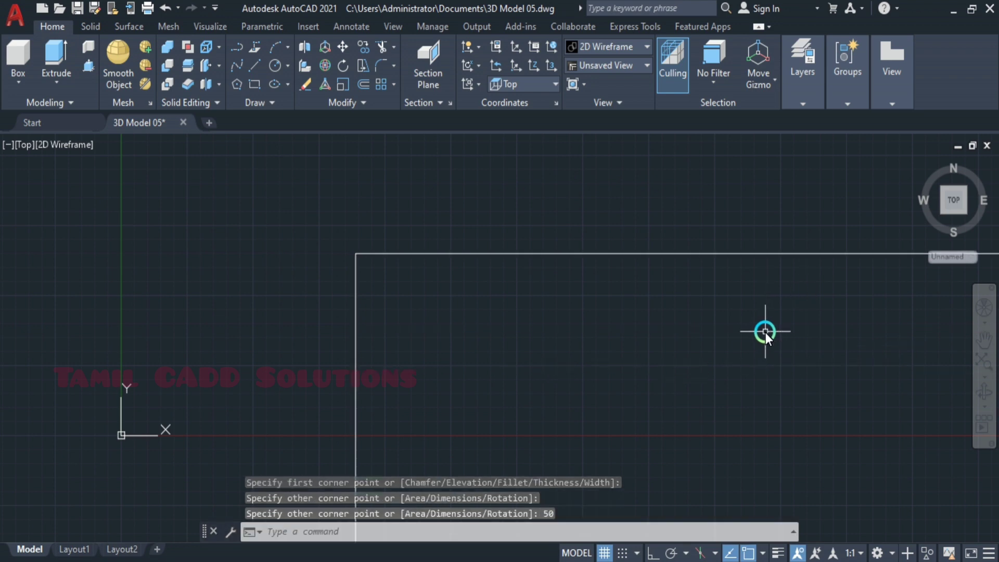
Move the rectangle away from the origin to a free area above the X axis
{"action": "scroll", "coordinate": [406, 396], "scroll_direction": "down", "scroll_amount": 10}
{"action": "left_click", "coordinate": [411, 408]}
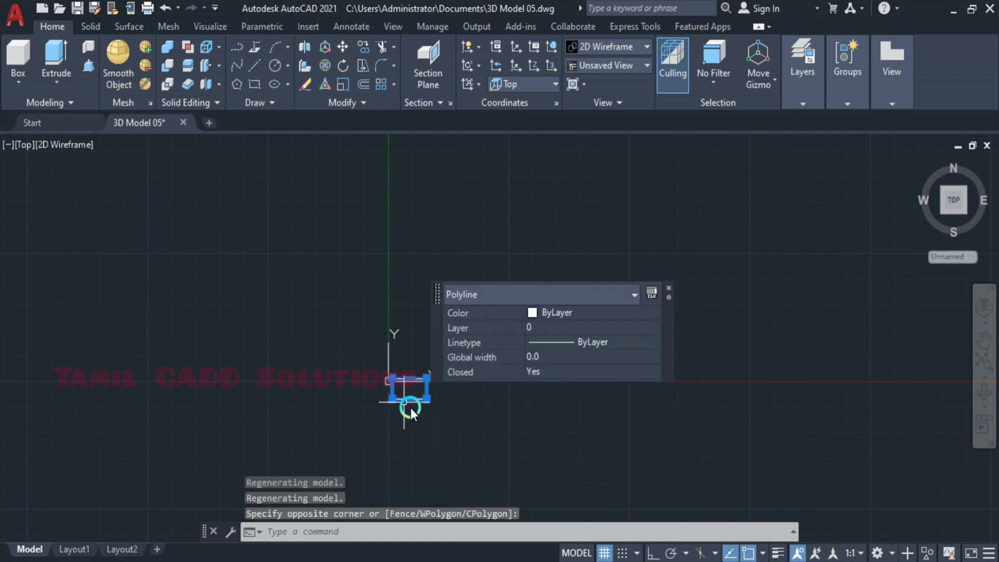
{"action": "key", "text": "Escape"}
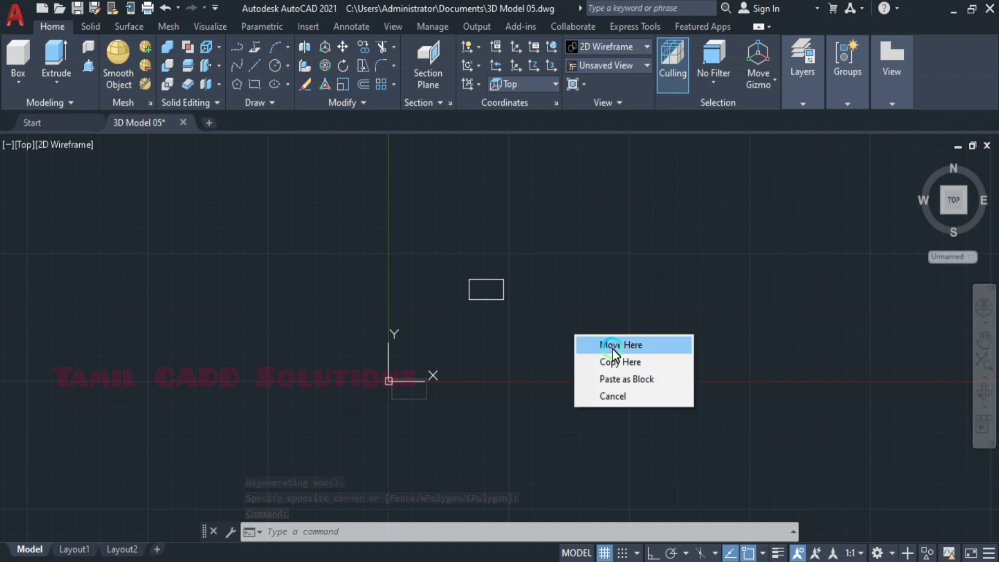
{"action": "left_click", "coordinate": [613, 345]}
{"action": "scroll", "coordinate": [492, 319], "scroll_direction": "up", "scroll_amount": 6}
{"action": "middle_click_drag", "start_coordinate": [508, 342], "coordinate": [513, 363]}
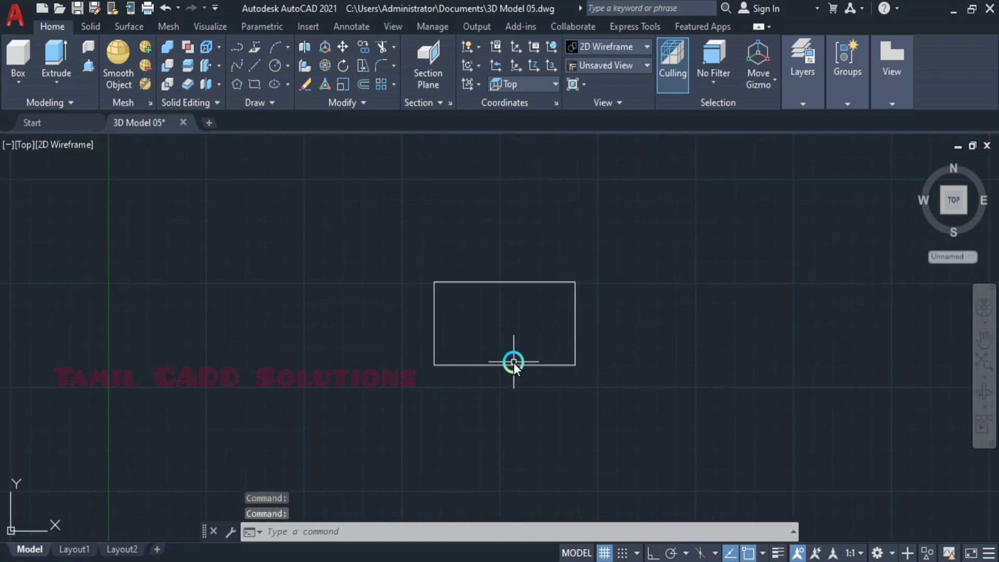
Extrude the rectangle to a height of 15 mm
{"action": "left_click", "coordinate": [514, 363]}
{"action": "left_click", "coordinate": [501, 329]}
{"action": "type", "text": "EXT"}
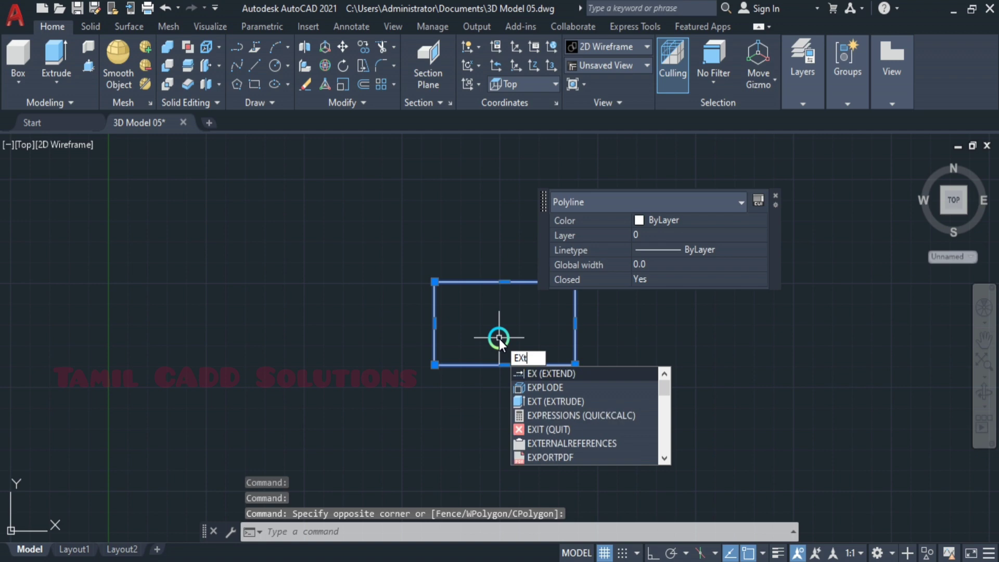
{"action": "key", "text": "Return"}
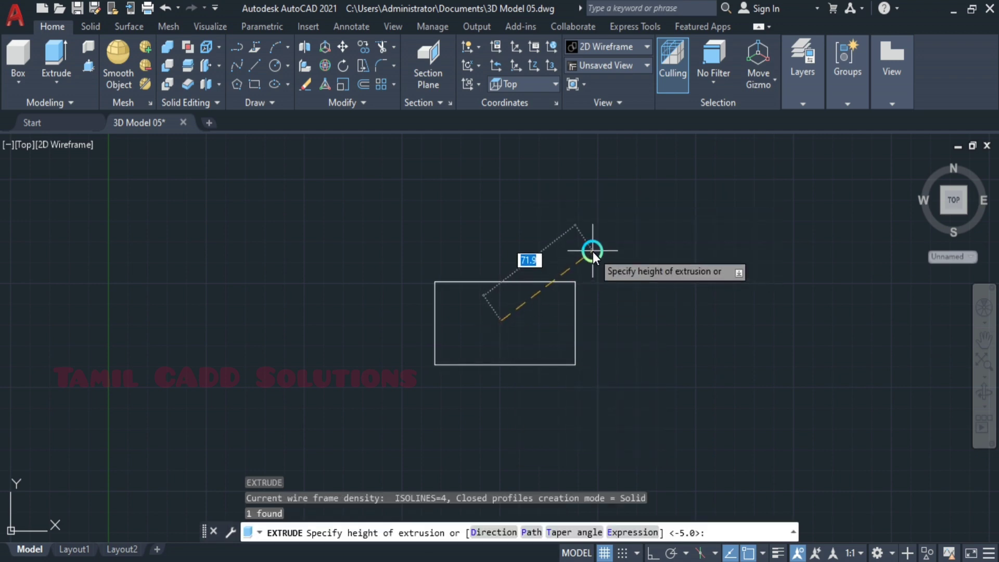
{"action": "type", "text": "15"}
{"action": "key", "text": "Return"}
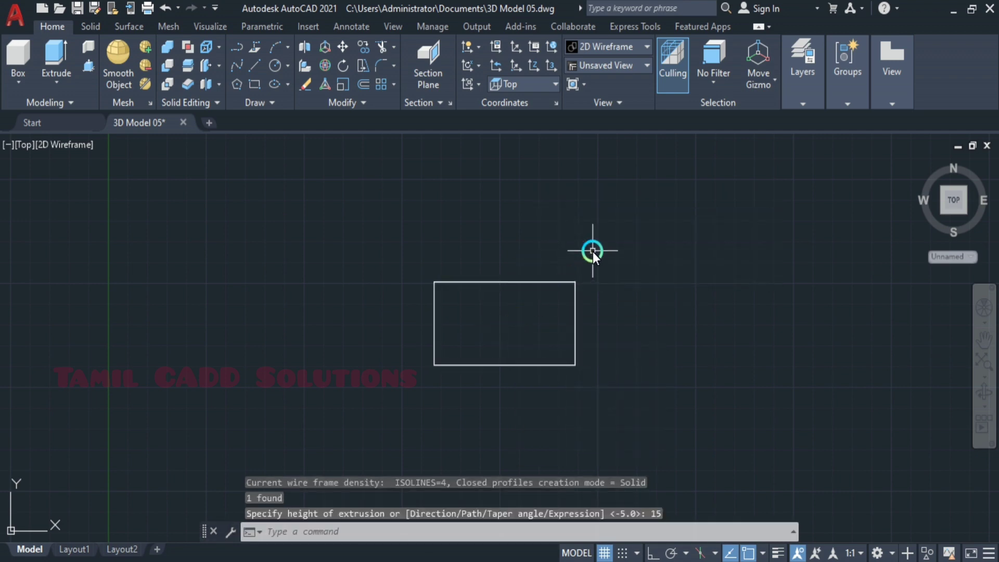
Show the extruded block in the SW Isometric view with the Realistic visual style
{"action": "left_click", "coordinate": [24, 145]}
{"action": "left_click", "coordinate": [57, 285]}
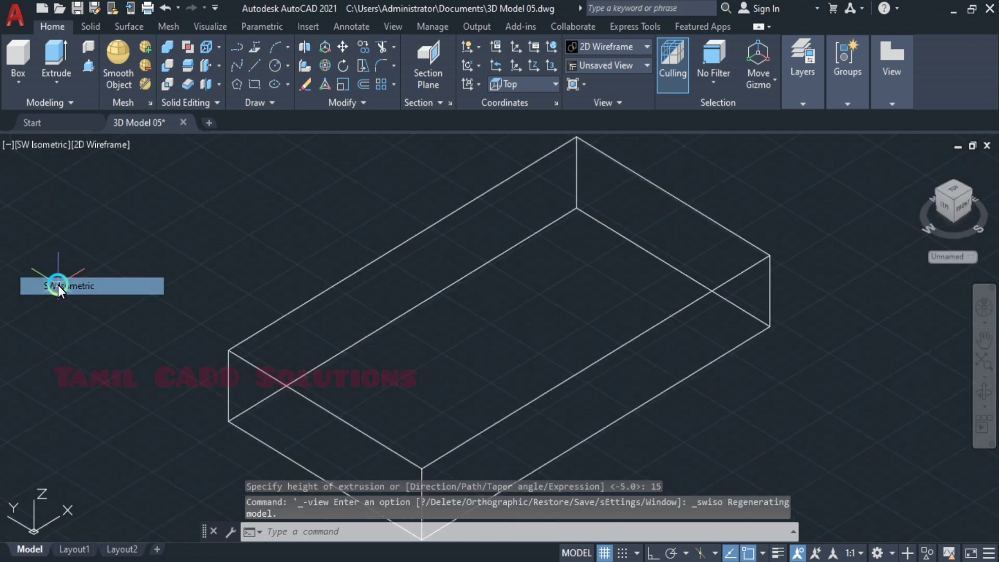
{"action": "left_click", "coordinate": [90, 144]}
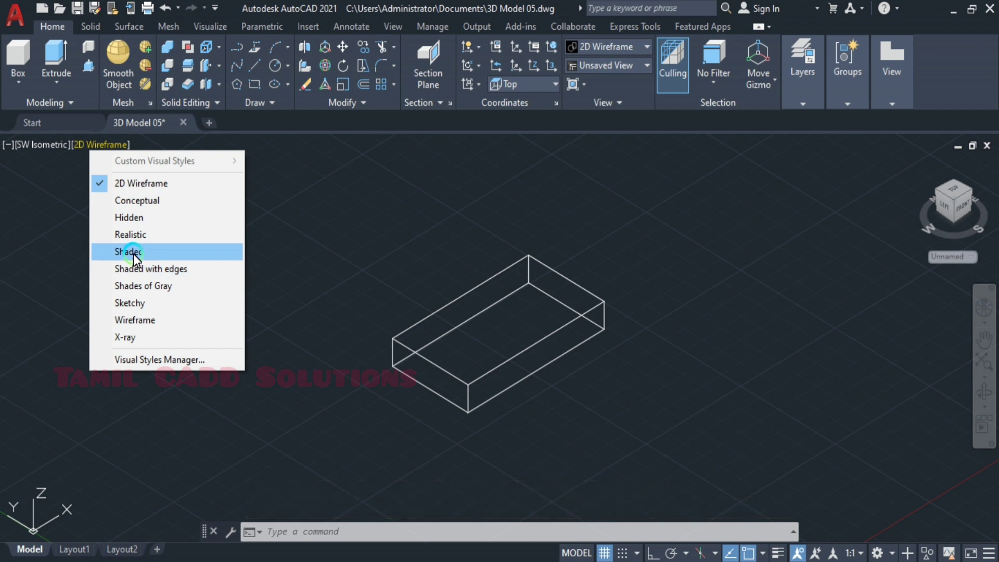
{"action": "left_click", "coordinate": [136, 239]}
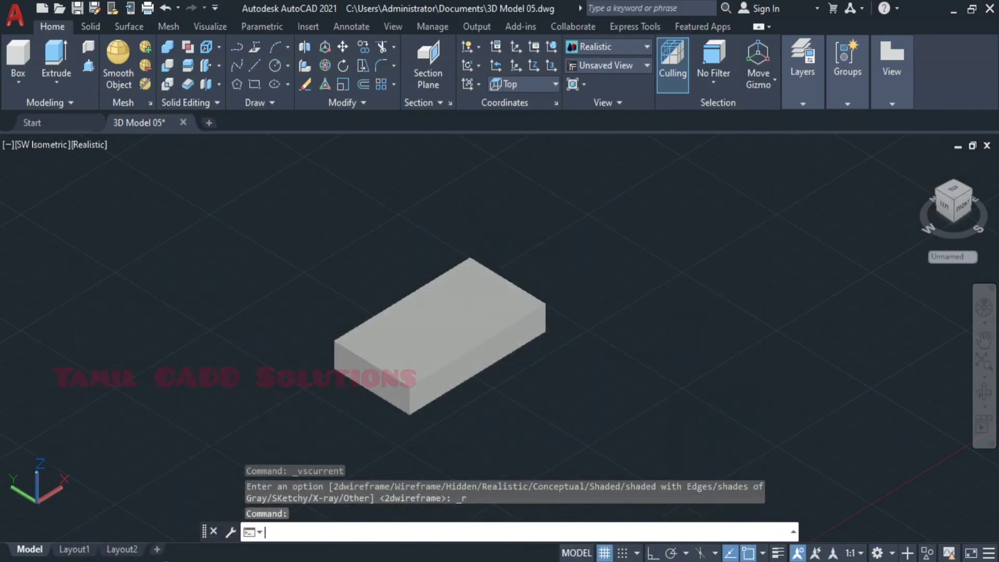
Rotate the block a quarter turn clockwise about its nearest bottom corner with ortho mode on
{"action": "left_click", "coordinate": [426, 388]}
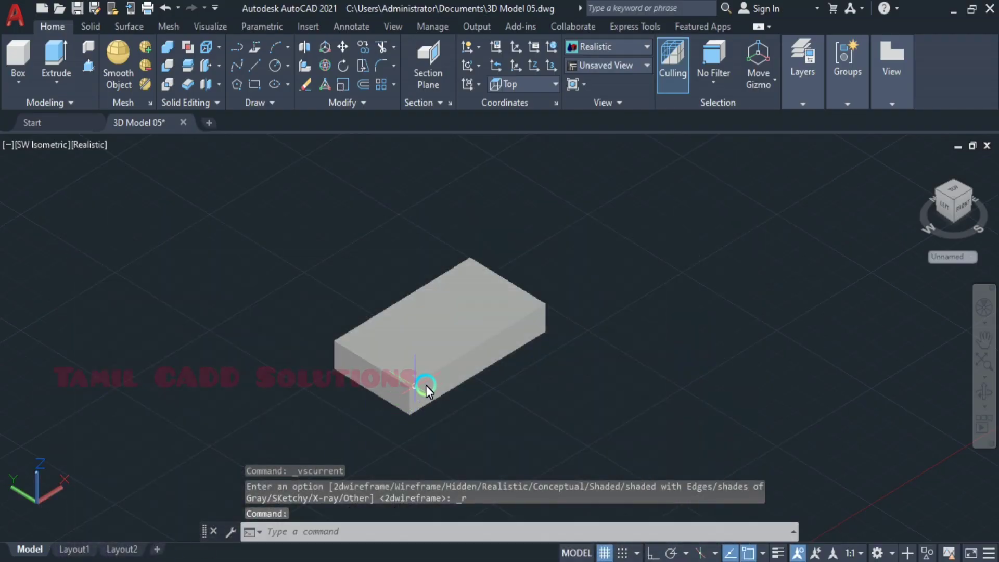
{"action": "type", "text": "ro"}
{"action": "key", "text": "Return"}
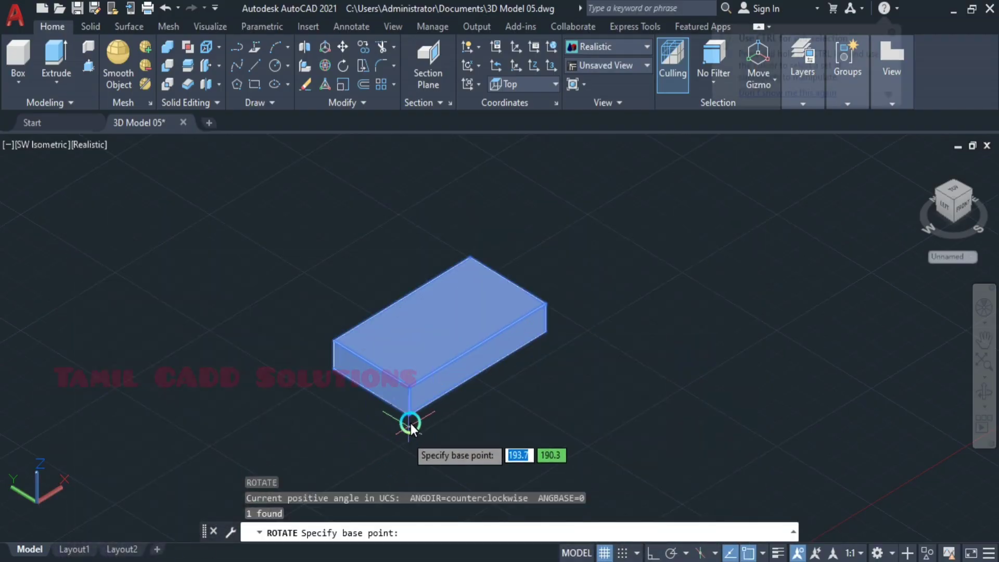
{"action": "left_click", "coordinate": [411, 423]}
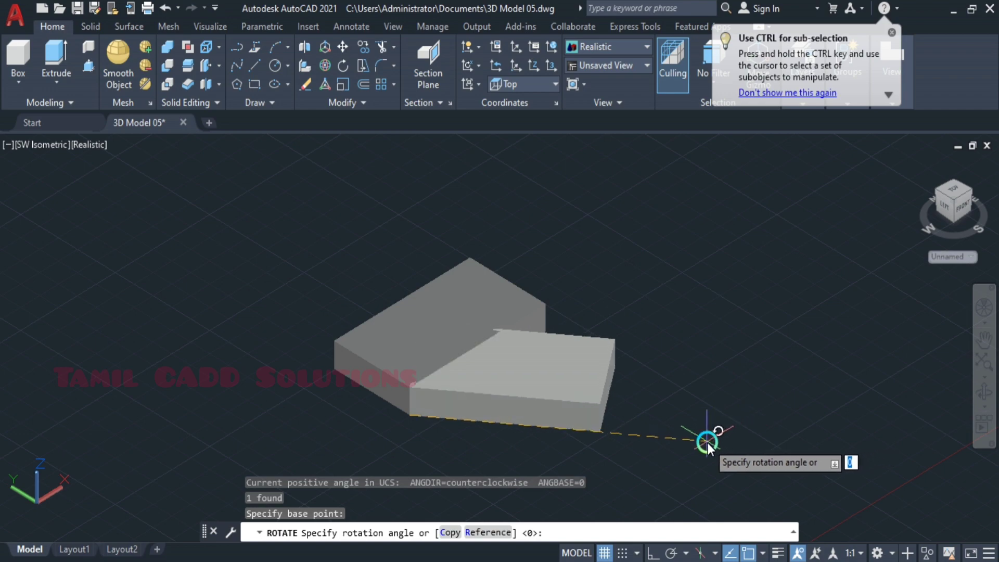
{"action": "key", "text": "F8"}
{"action": "left_click", "coordinate": [627, 458]}
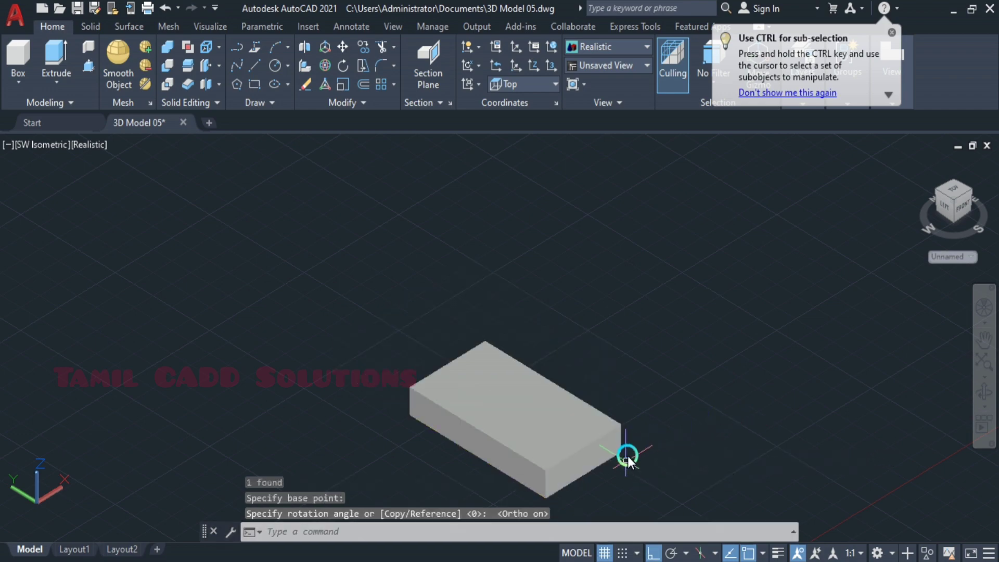
{"action": "middle_click_drag", "start_coordinate": [627, 457], "coordinate": [582, 373]}
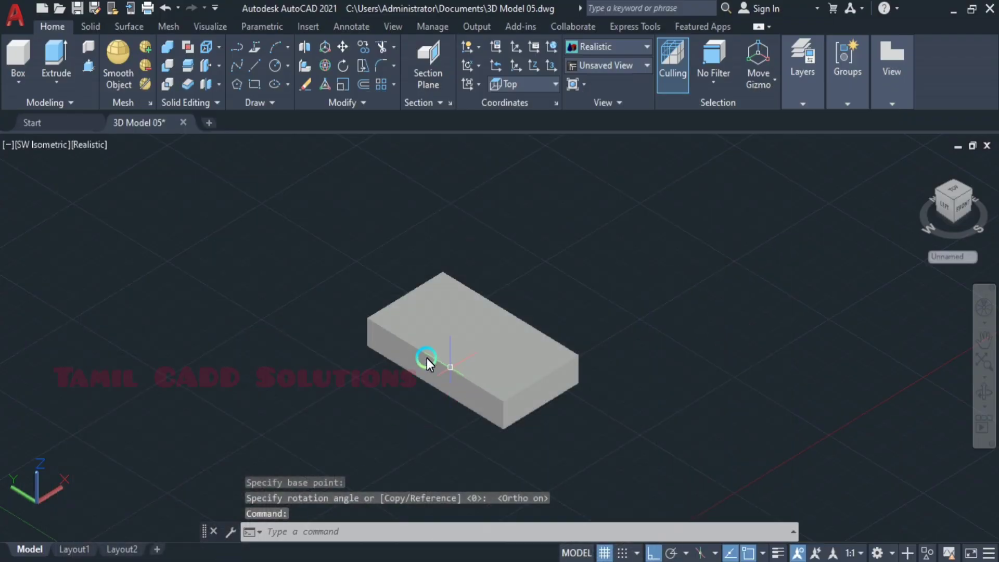
{"action": "scroll", "coordinate": [477, 354], "scroll_direction": "up", "scroll_amount": 2}
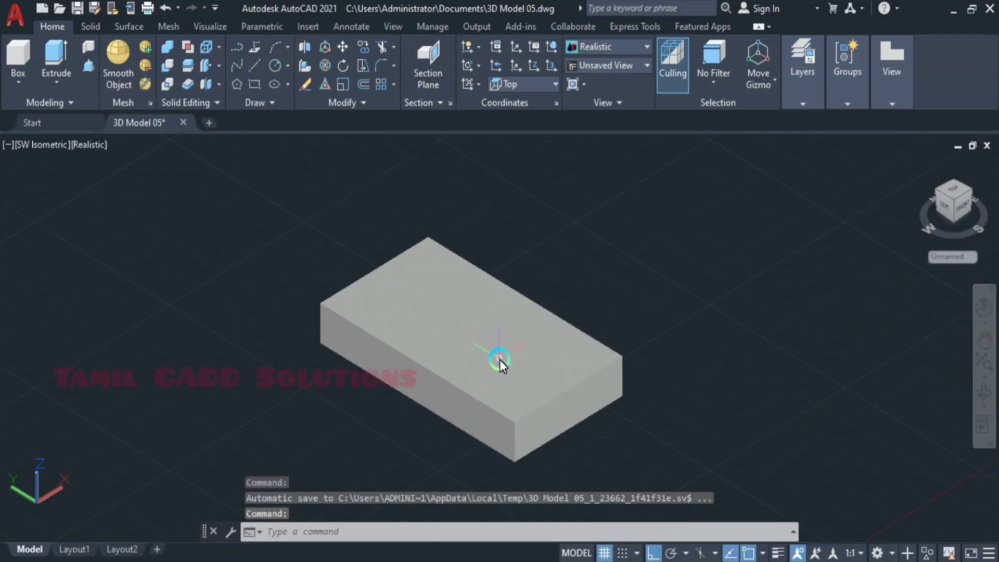
{"action": "scroll", "coordinate": [503, 363], "scroll_direction": "down", "scroll_amount": 2}
{"action": "middle_click_drag", "start_coordinate": [437, 344], "coordinate": [424, 363]}
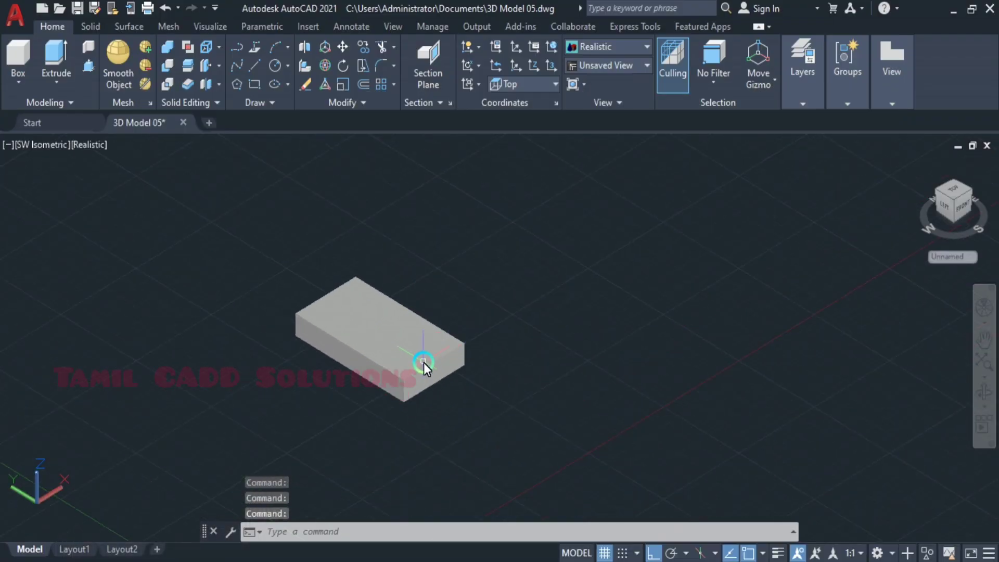
{"action": "scroll", "coordinate": [439, 363], "scroll_direction": "up", "scroll_amount": 2}
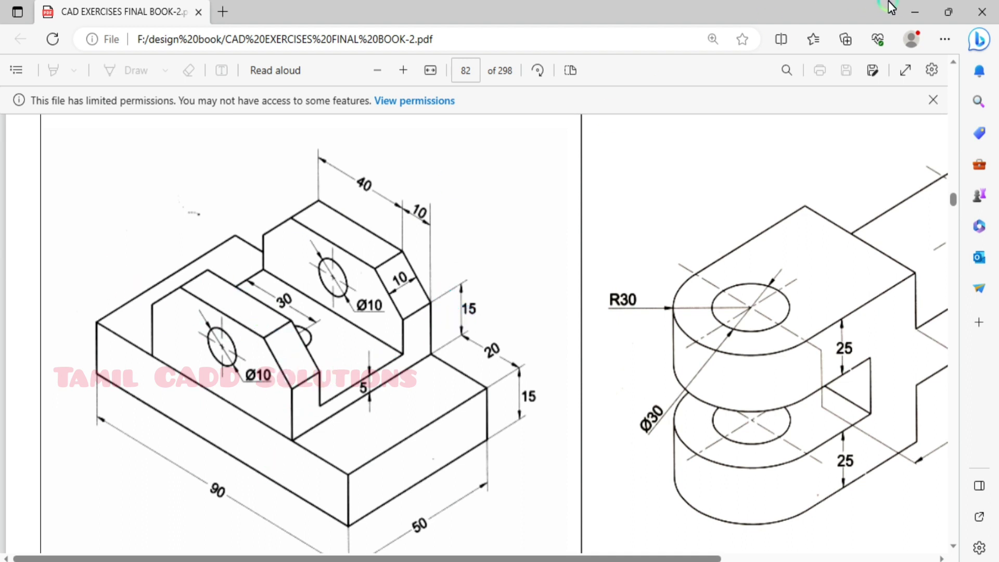
Switch from the PDF exercise back to the AutoCAD drawing
{"action": "left_click", "coordinate": [915, 12]}
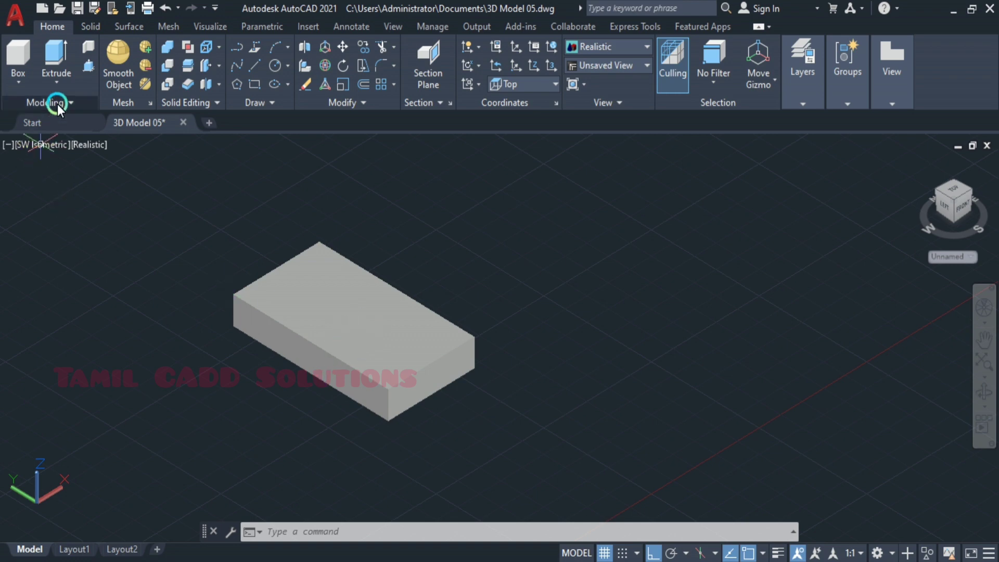
{"action": "left_click", "coordinate": [252, 83]}
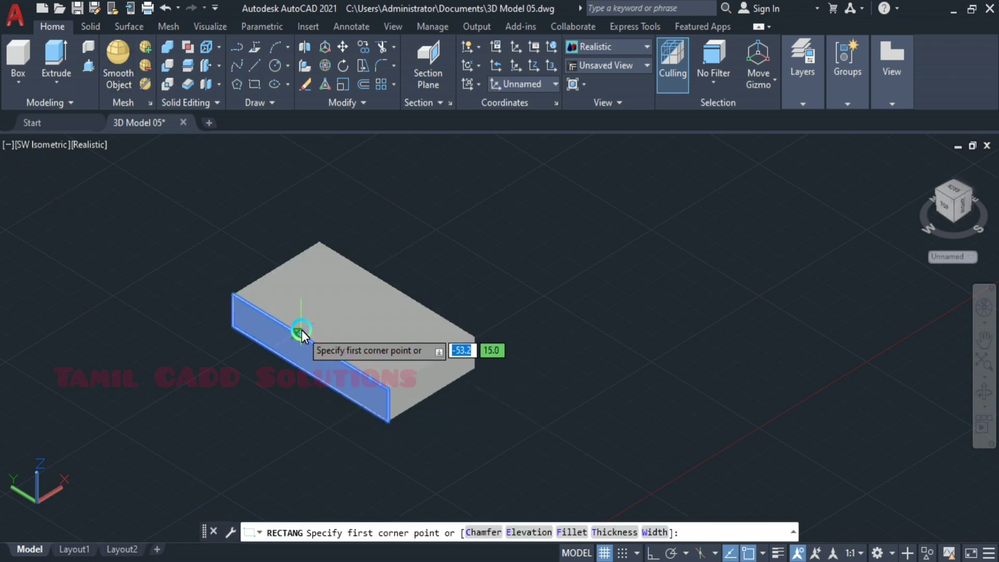
{"action": "left_click", "coordinate": [272, 316]}
{"action": "key", "text": "Escape"}
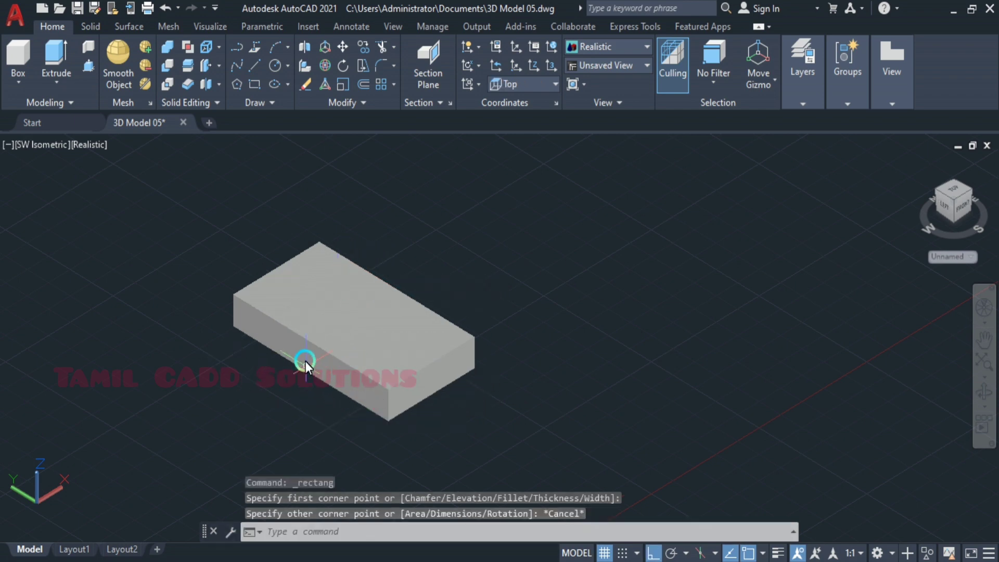
Draw an upright rectangle 60 mm long and 25 mm high in the plane of the block's long front face
{"action": "key", "text": "Return"}
{"action": "left_click", "coordinate": [282, 327]}
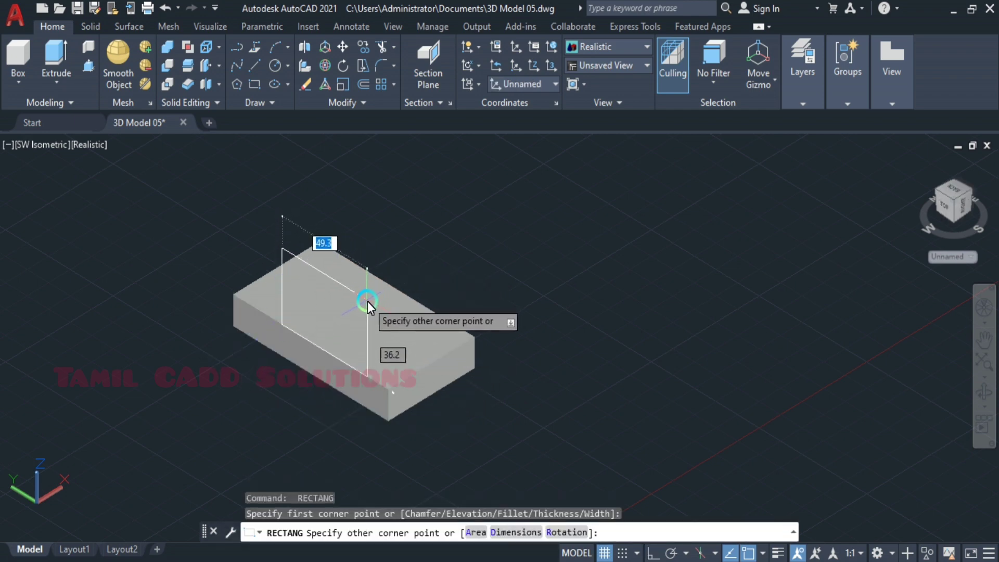
{"action": "type", "text": "60"}
{"action": "key", "text": "Tab"}
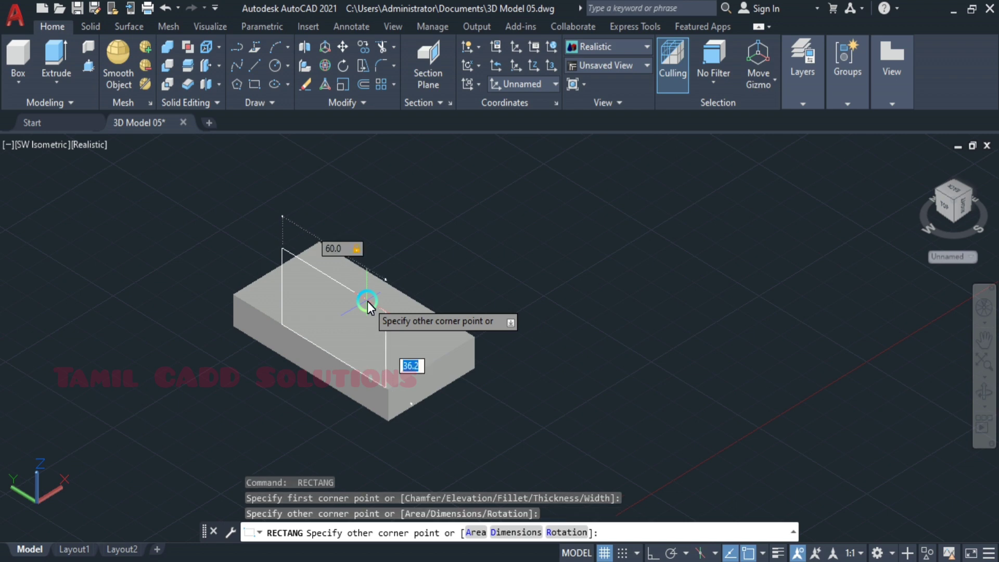
{"action": "type", "text": "25"}
{"action": "key", "text": "Return"}
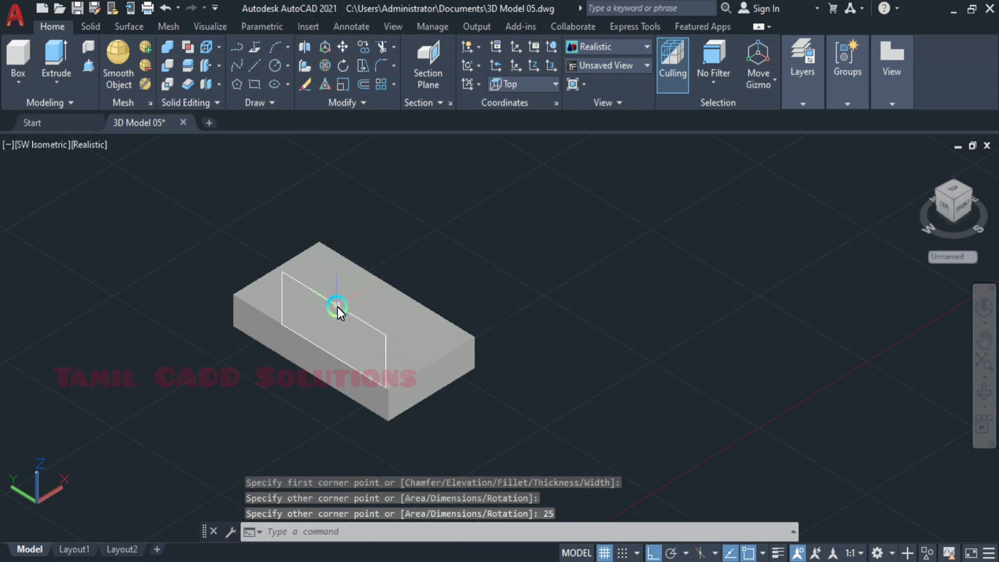
Move the rectangle by its bottom midpoint onto the midpoint of the block's long top front edge
{"action": "left_click", "coordinate": [337, 307]}
{"action": "type", "text": "M"}
{"action": "key", "text": "Return"}
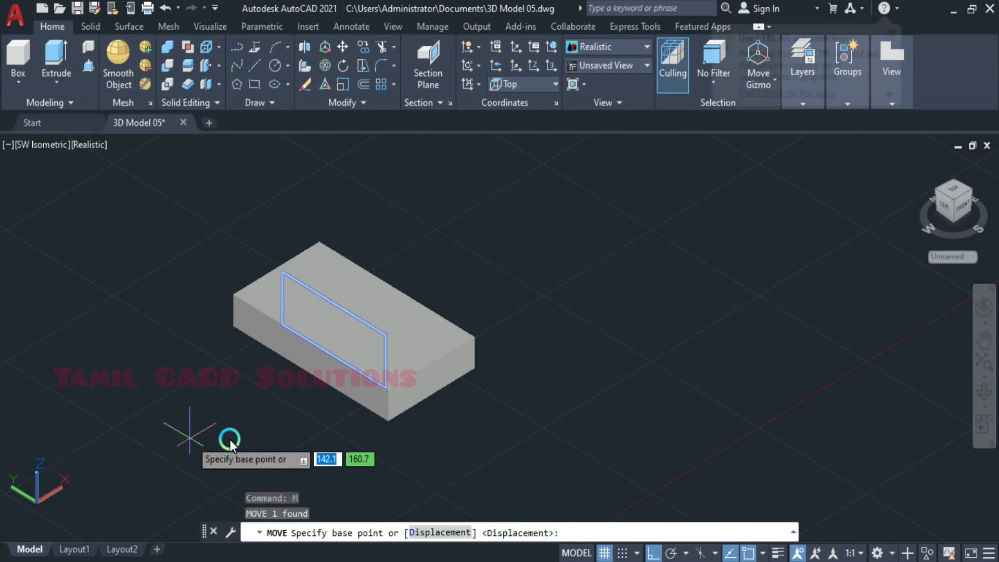
{"action": "left_click", "coordinate": [338, 361]}
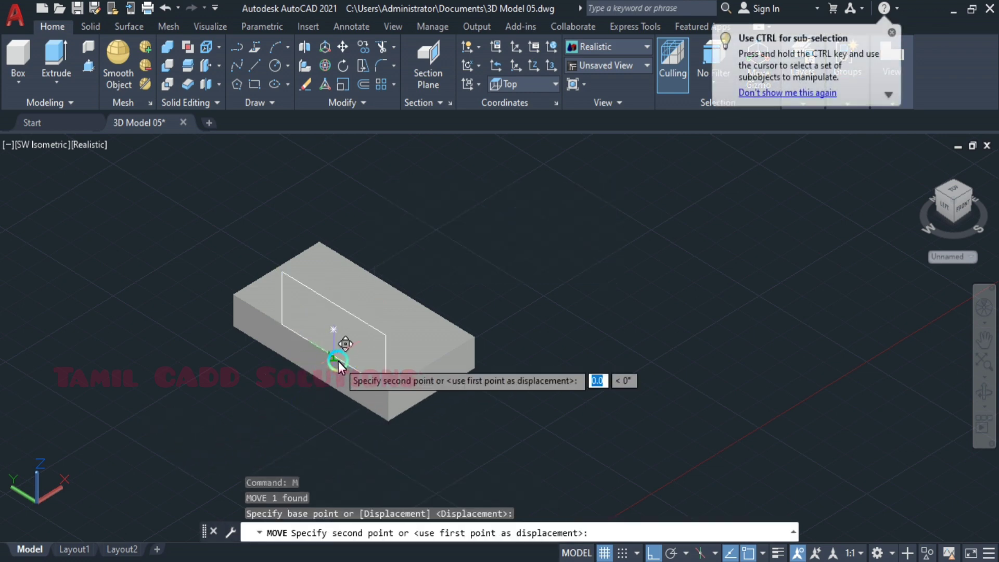
{"action": "left_click", "coordinate": [315, 344]}
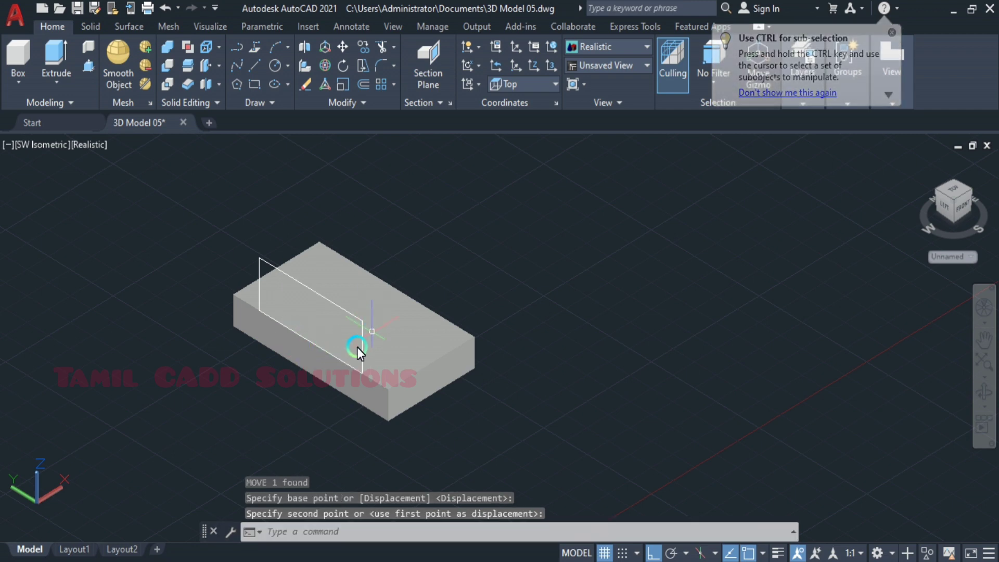
{"action": "left_click", "coordinate": [333, 308]}
{"action": "key", "text": "Escape"}
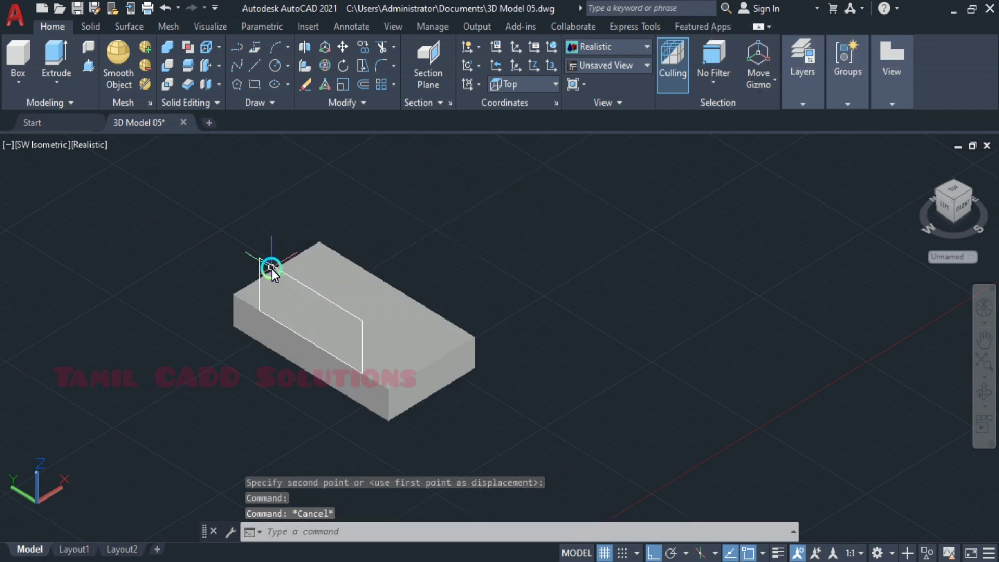
Extrude the upright rectangle 50 mm back across the full depth of the base block
{"action": "left_click", "coordinate": [266, 261]}
{"action": "type", "text": "ext"}
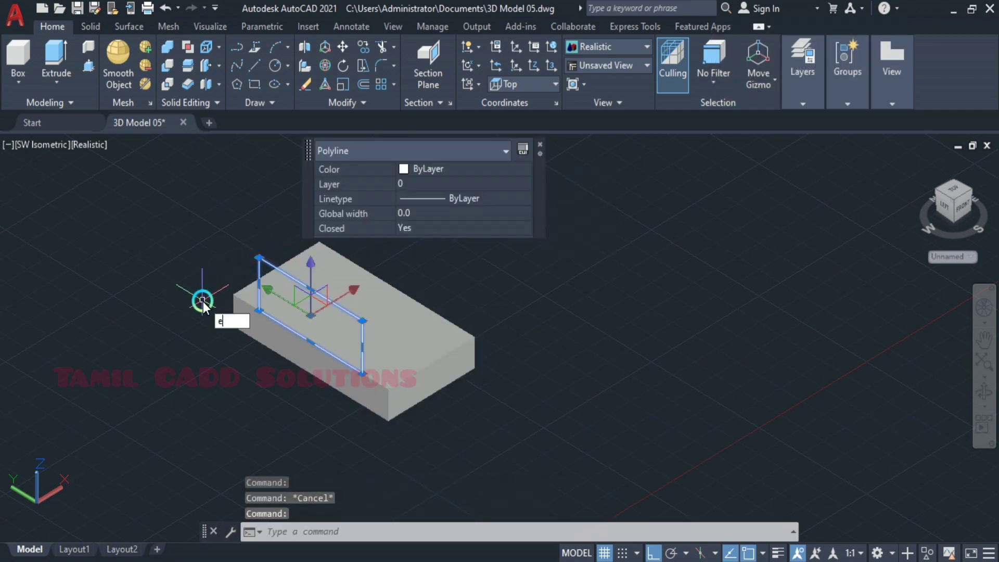
{"action": "key", "text": "Return"}
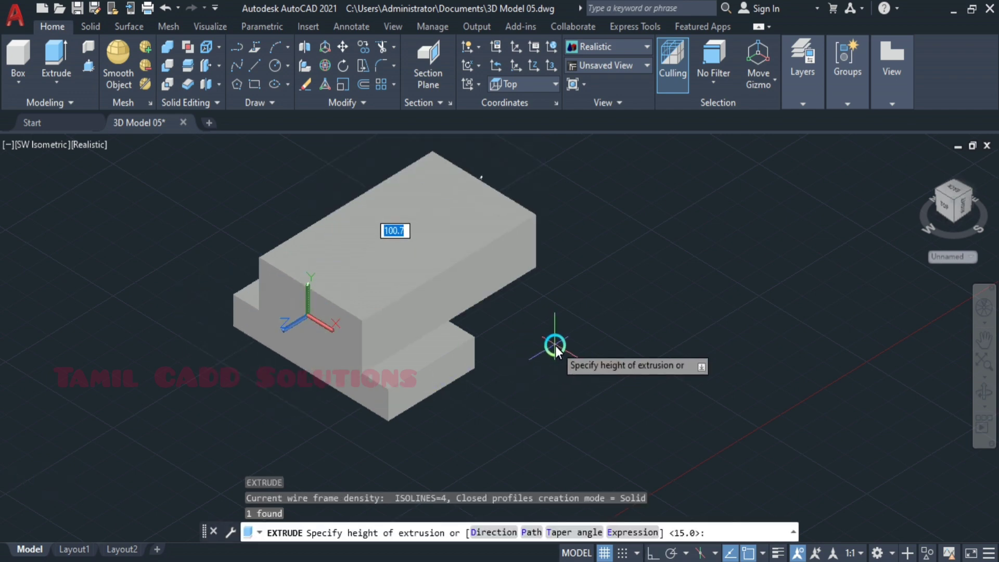
{"action": "type", "text": "50"}
{"action": "key", "text": "Return"}
{"action": "key", "text": "Escape"}
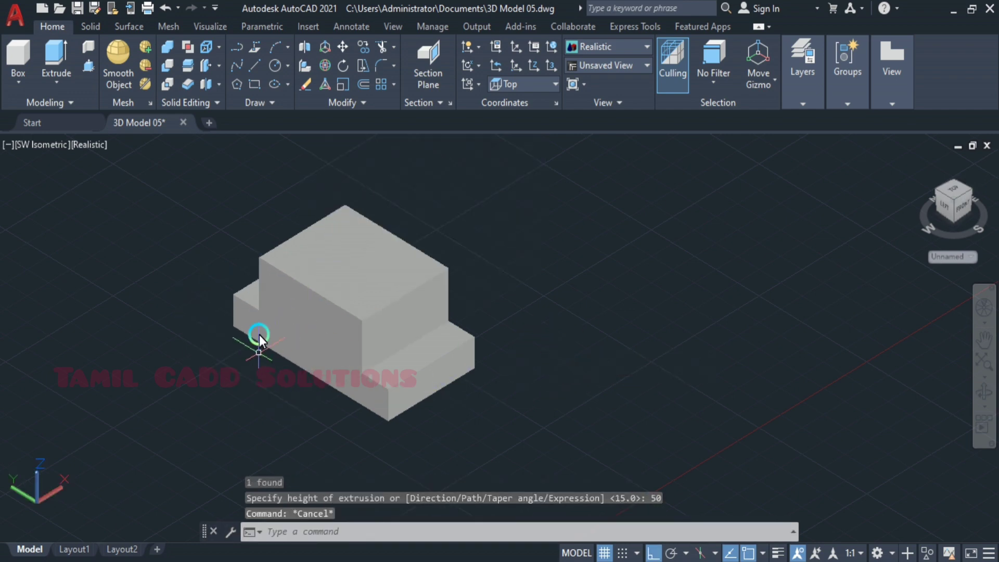
Inspect the stacked blocks and return from the PDF exercise to the AutoCAD drawing
{"action": "scroll", "coordinate": [372, 336], "scroll_direction": "up", "scroll_amount": 3}
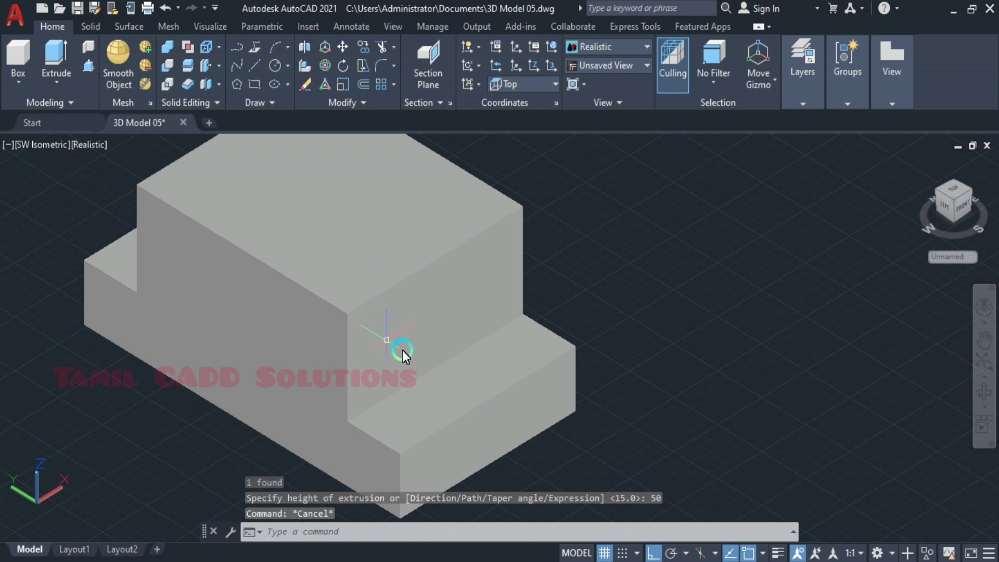
{"action": "scroll", "coordinate": [401, 351], "scroll_direction": "down", "scroll_amount": 2}
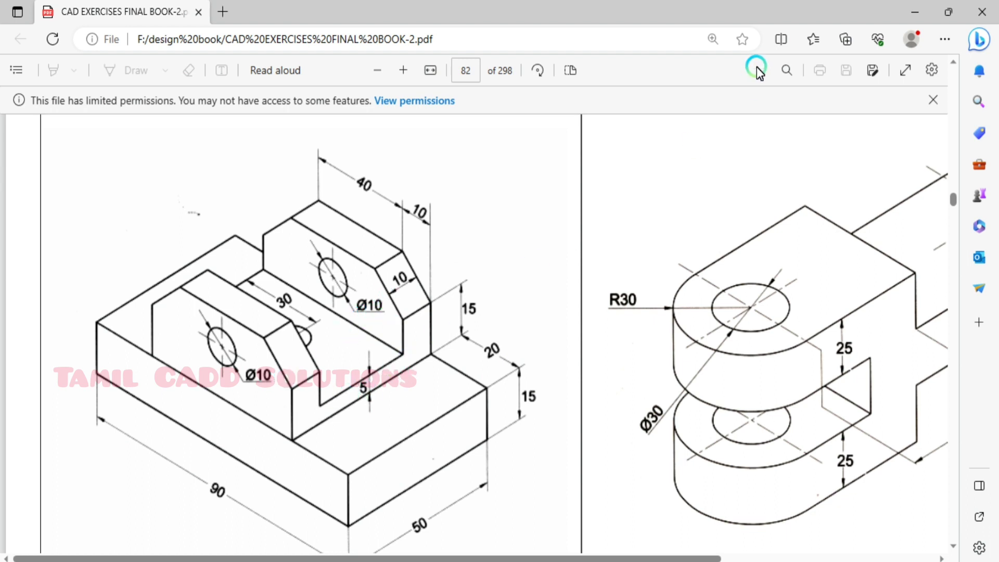
{"action": "left_click", "coordinate": [916, 12]}
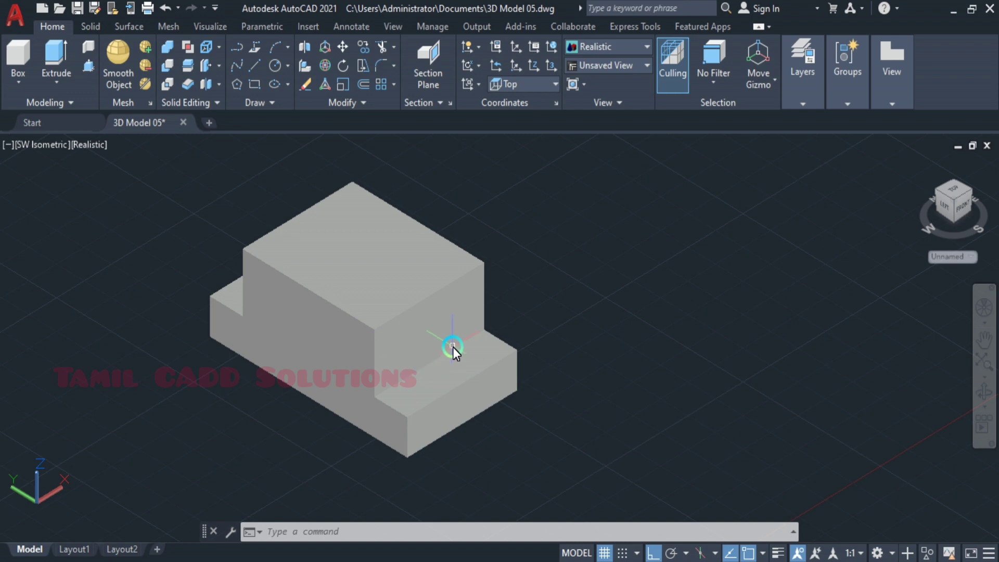
{"action": "left_click", "coordinate": [252, 82]}
{"action": "left_click", "coordinate": [397, 316]}
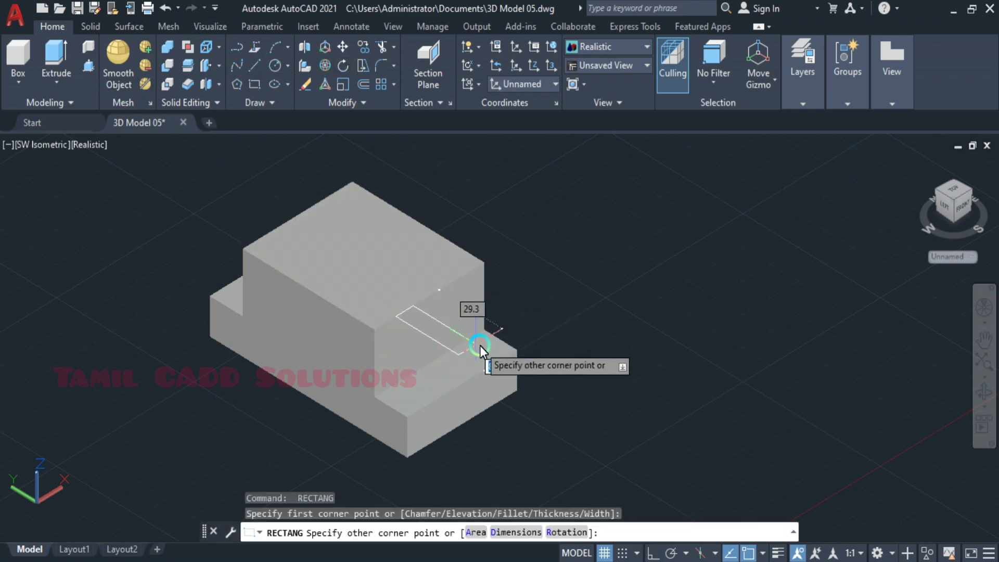
{"action": "key", "text": "Escape"}
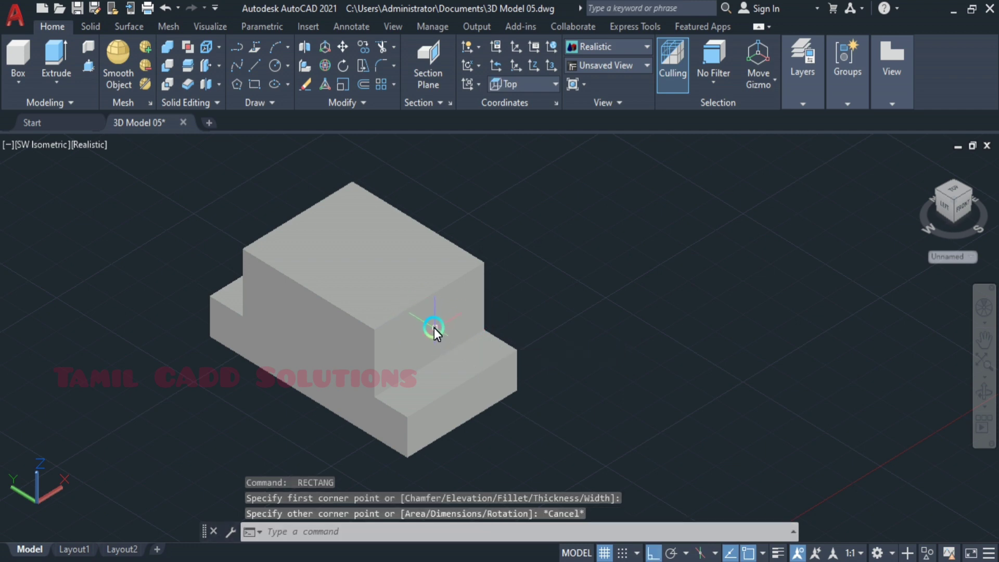
Draw an upright rectangle 30 mm wide on the upper block's end face, starting at its bottom edge and rising above its top
{"action": "left_click", "coordinate": [257, 94]}
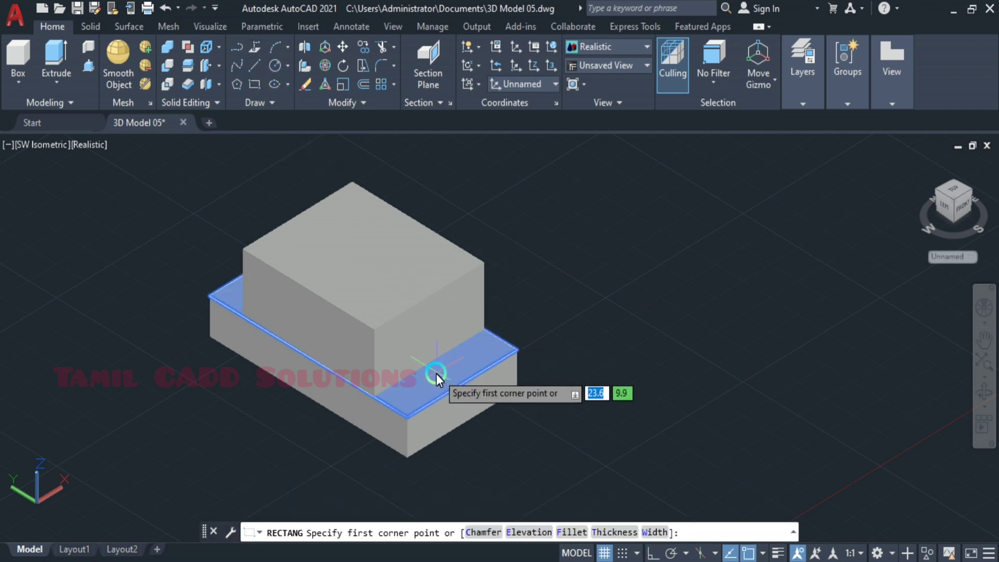
{"action": "left_click", "coordinate": [400, 377]}
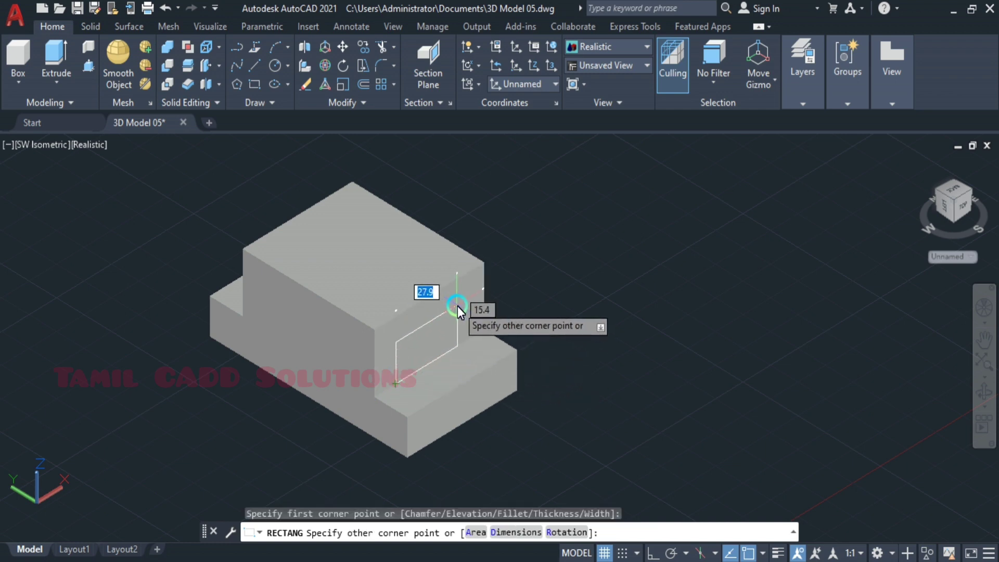
{"action": "key", "text": "Tab"}
{"action": "key", "text": "Tab"}
{"action": "type", "text": "30"}
{"action": "key", "text": "Tab"}
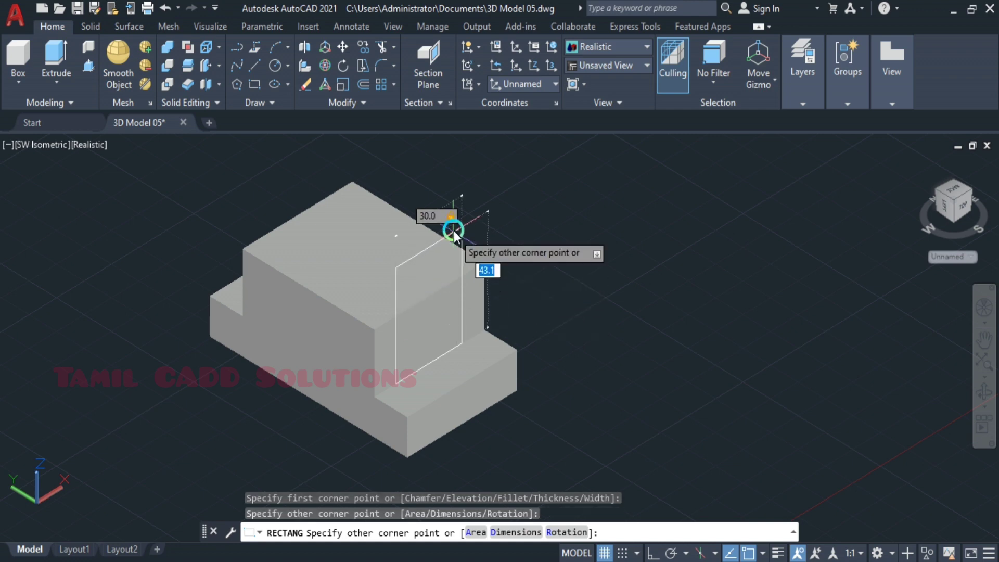
{"action": "left_click", "coordinate": [446, 208]}
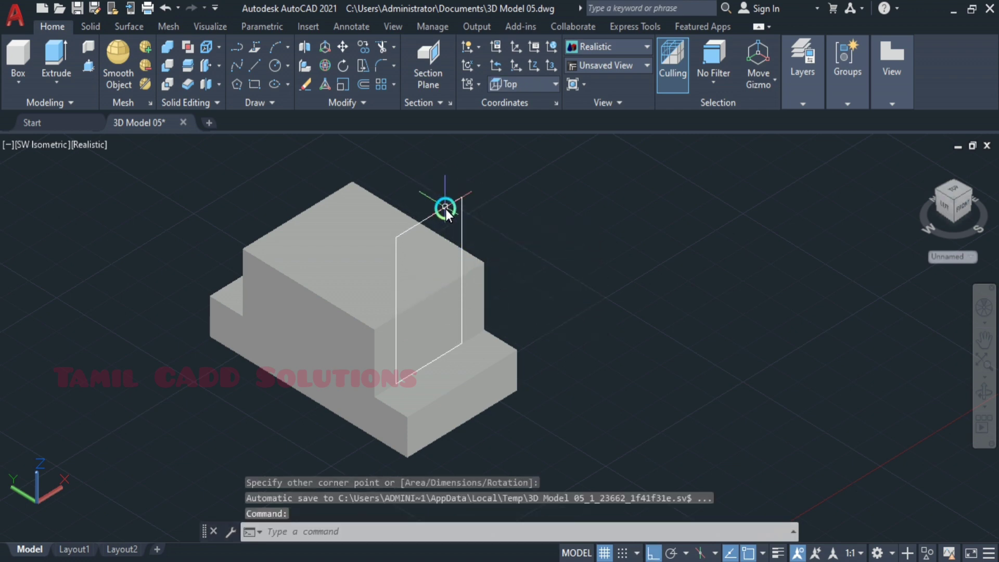
{"action": "scroll", "coordinate": [483, 304], "scroll_direction": "up", "scroll_amount": 2}
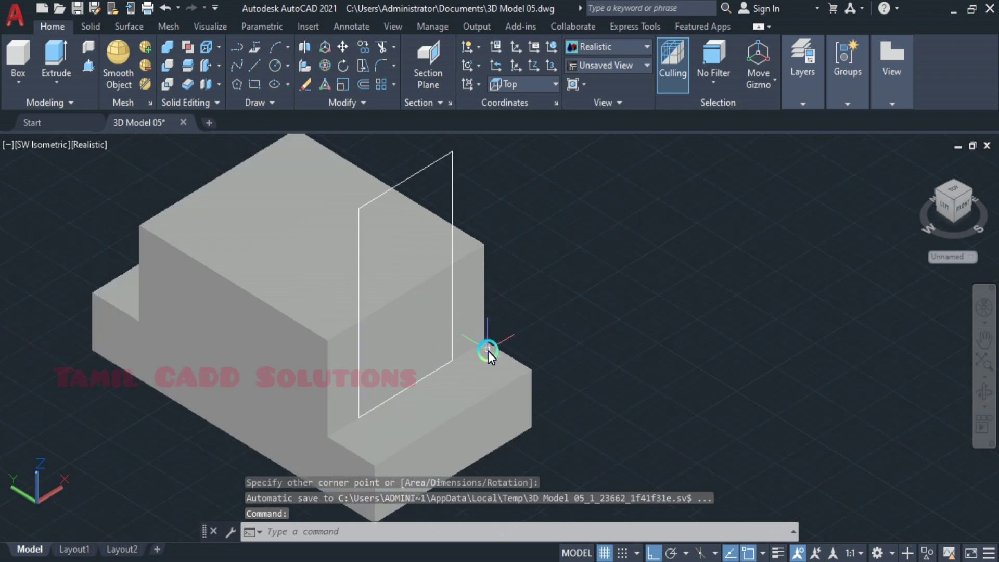
{"action": "type", "text": "l"}
{"action": "key", "text": "Return"}
{"action": "key", "text": "Escape"}
{"action": "left_click", "coordinate": [456, 207]}
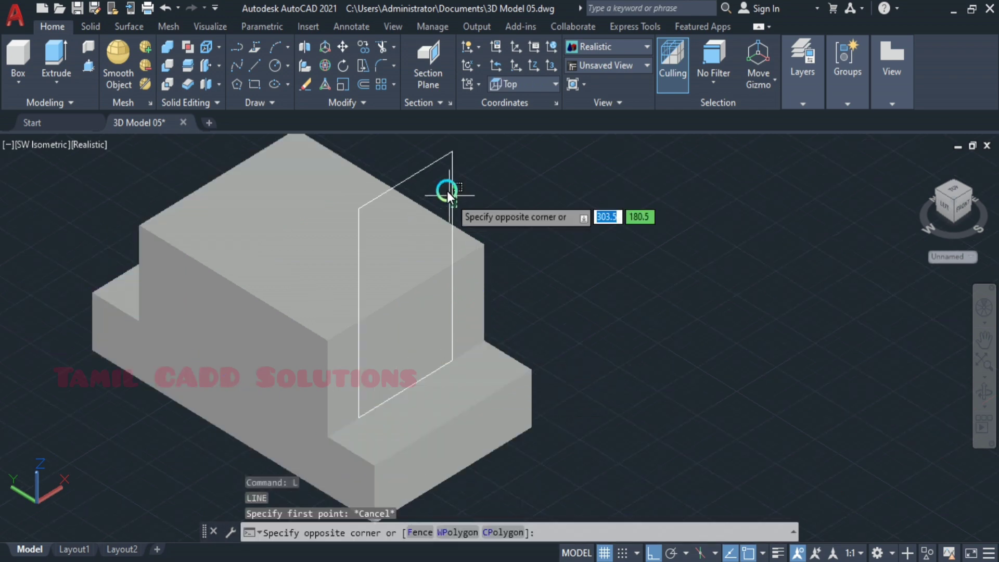
{"action": "left_click", "coordinate": [438, 189]}
{"action": "key", "text": "Escape"}
{"action": "left_click", "coordinate": [472, 227]}
{"action": "left_click", "coordinate": [436, 190]}
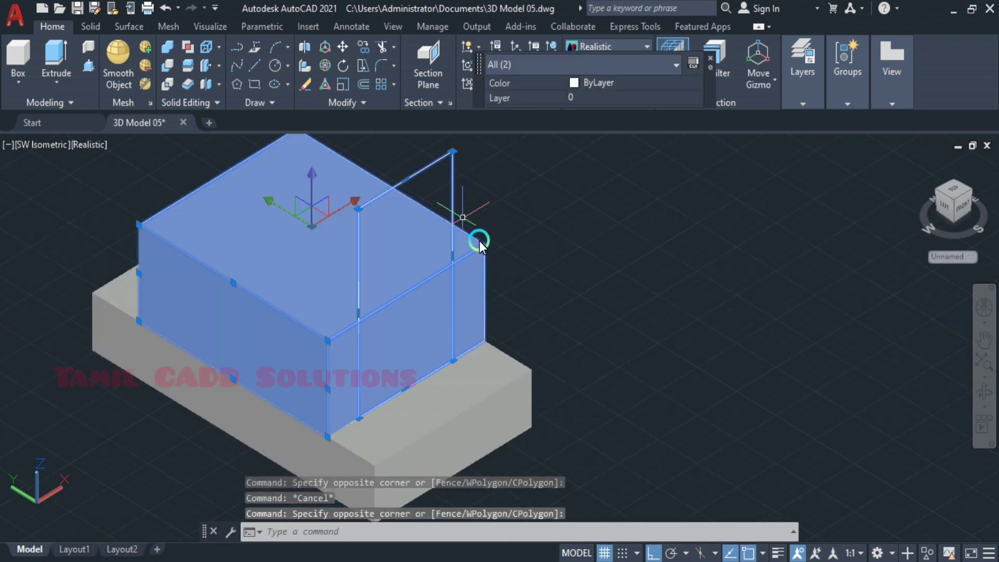
{"action": "key", "text": "Escape"}
Move the 30 mm wide rectangle straight up by 5 mm
{"action": "left_click", "coordinate": [466, 197]}
{"action": "left_click", "coordinate": [448, 177]}
{"action": "type", "text": "m"}
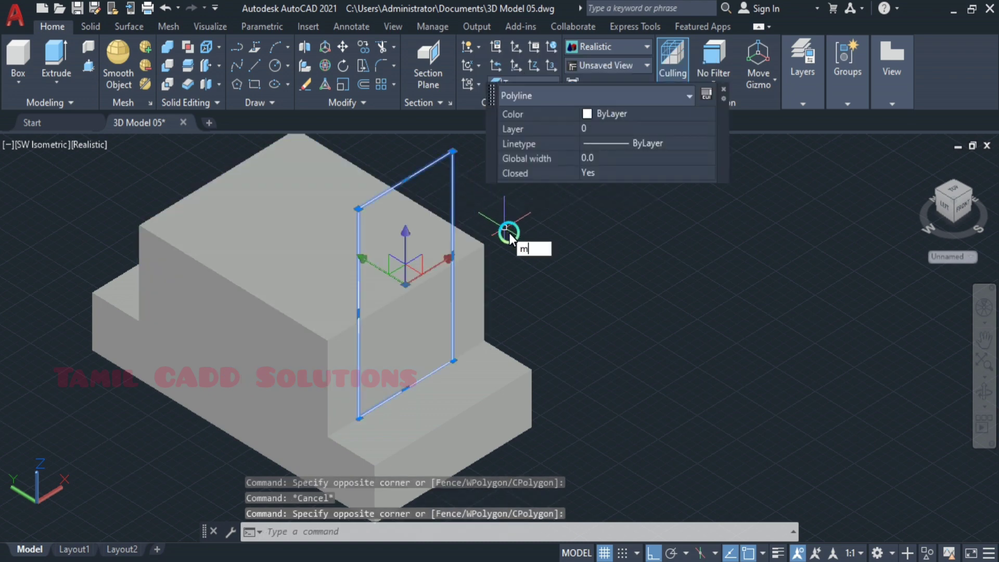
{"action": "key", "text": "Return"}
{"action": "left_click", "coordinate": [580, 254]}
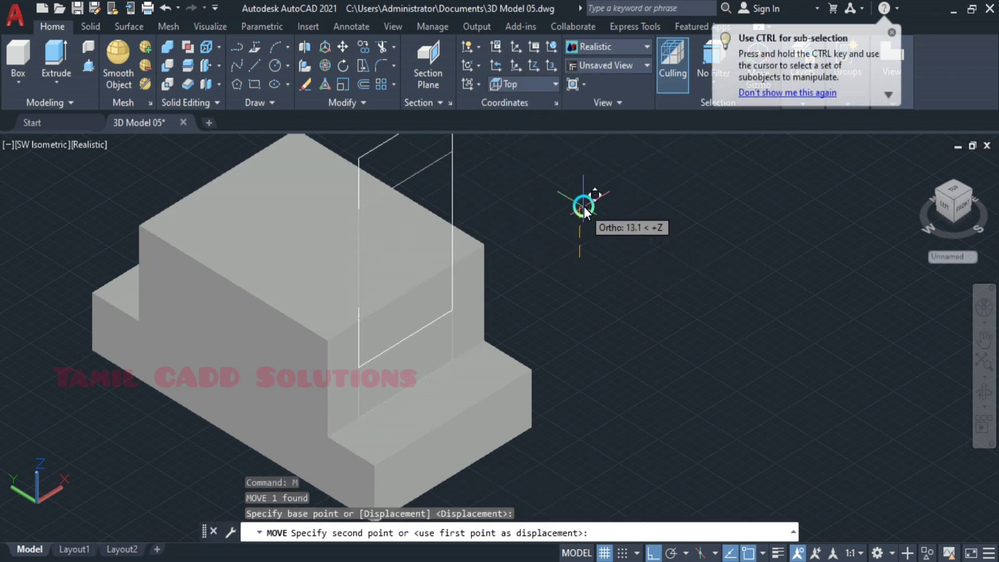
{"action": "type", "text": "5"}
{"action": "key", "text": "Return"}
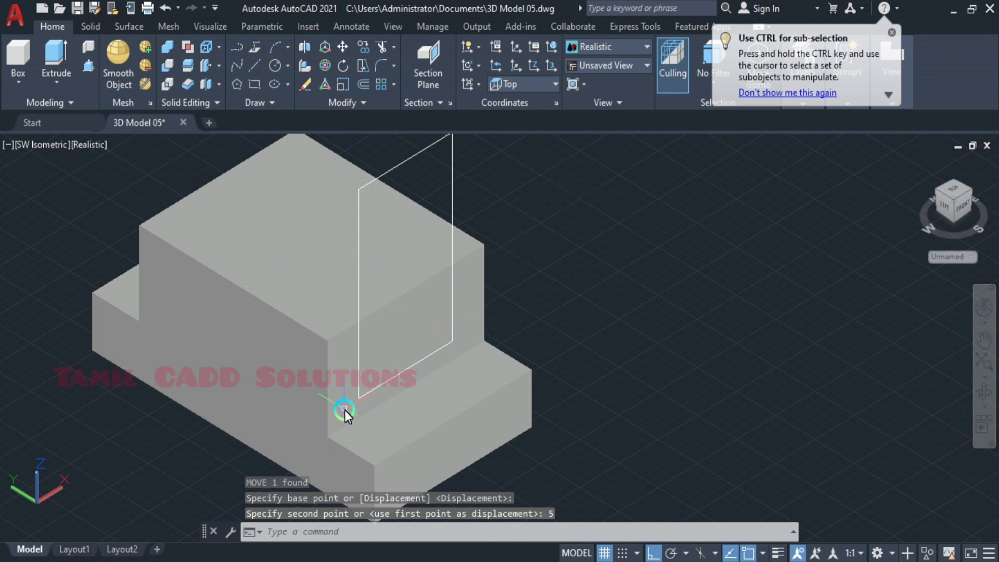
Move the rectangle horizontally by its far bottom corner onto the far vertical edge of the upper block's end face
{"action": "left_click", "coordinate": [452, 145]}
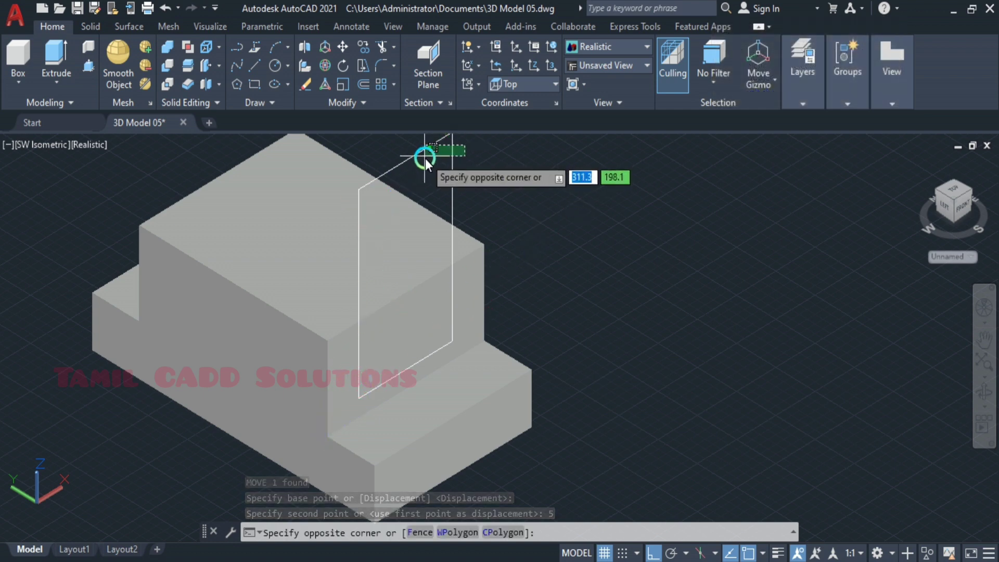
{"action": "left_click", "coordinate": [425, 169]}
{"action": "type", "text": "M"}
{"action": "key", "text": "Return"}
{"action": "scroll", "coordinate": [444, 339], "scroll_direction": "up", "scroll_amount": 2}
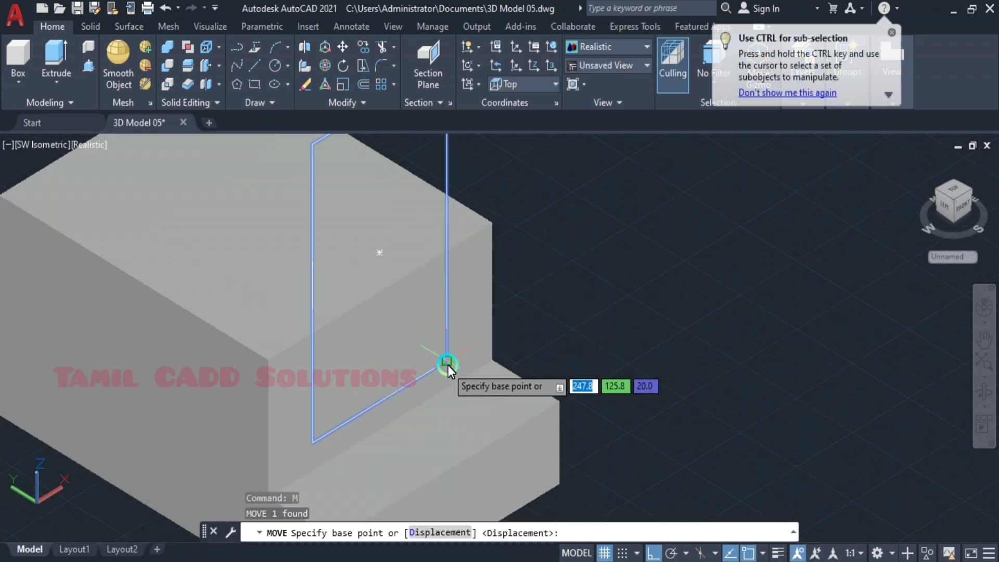
{"action": "left_click", "coordinate": [446, 360]}
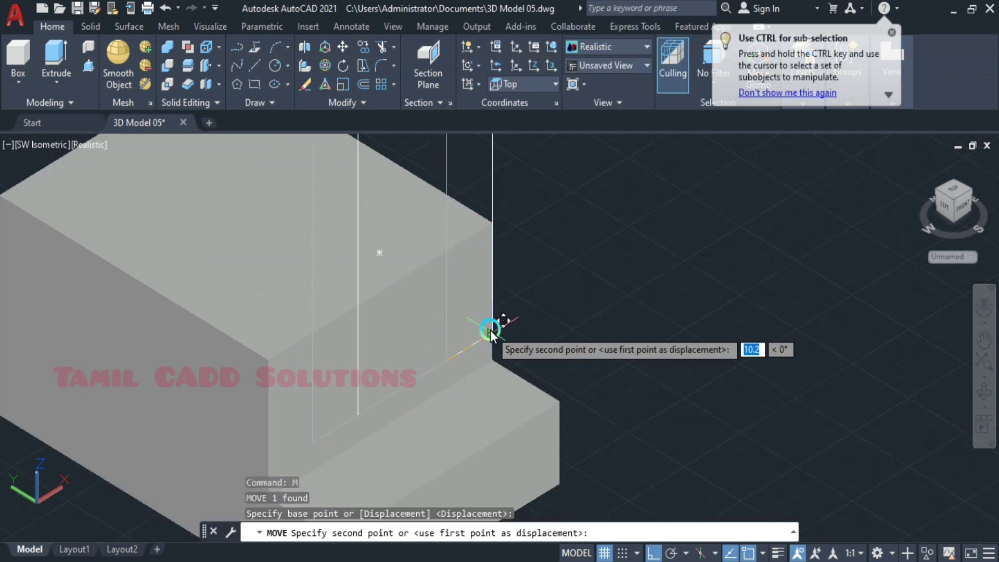
{"action": "left_click", "coordinate": [490, 330]}
Move the rectangle 10 mm along the end face, away from its far vertical edge
{"action": "scroll", "coordinate": [508, 321], "scroll_direction": "down", "scroll_amount": 2}
{"action": "left_click", "coordinate": [516, 237]}
{"action": "left_click", "coordinate": [481, 242]}
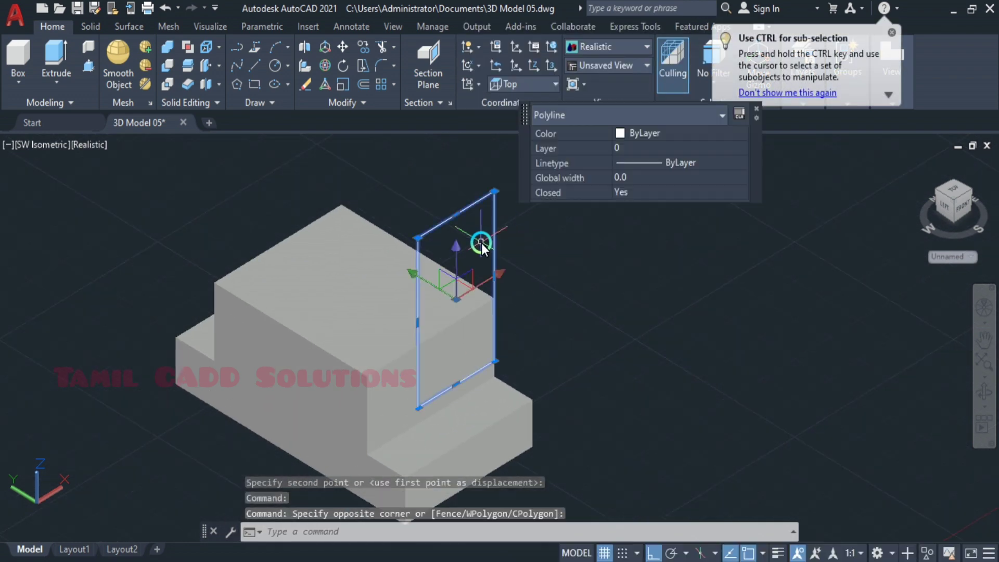
{"action": "type", "text": "M"}
{"action": "key", "text": "Return"}
{"action": "left_click", "coordinate": [676, 255]}
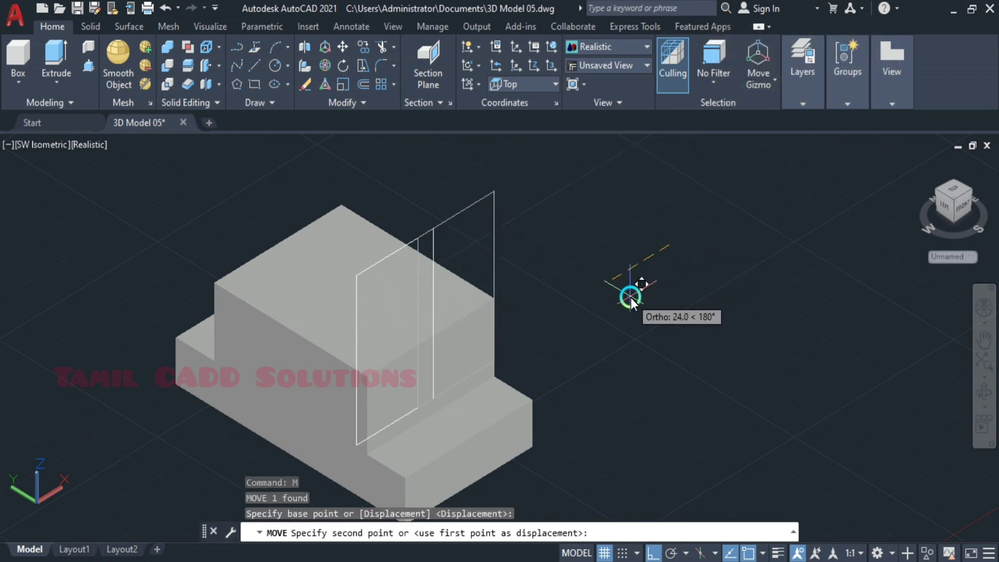
{"action": "type", "text": "10"}
{"action": "key", "text": "Return"}
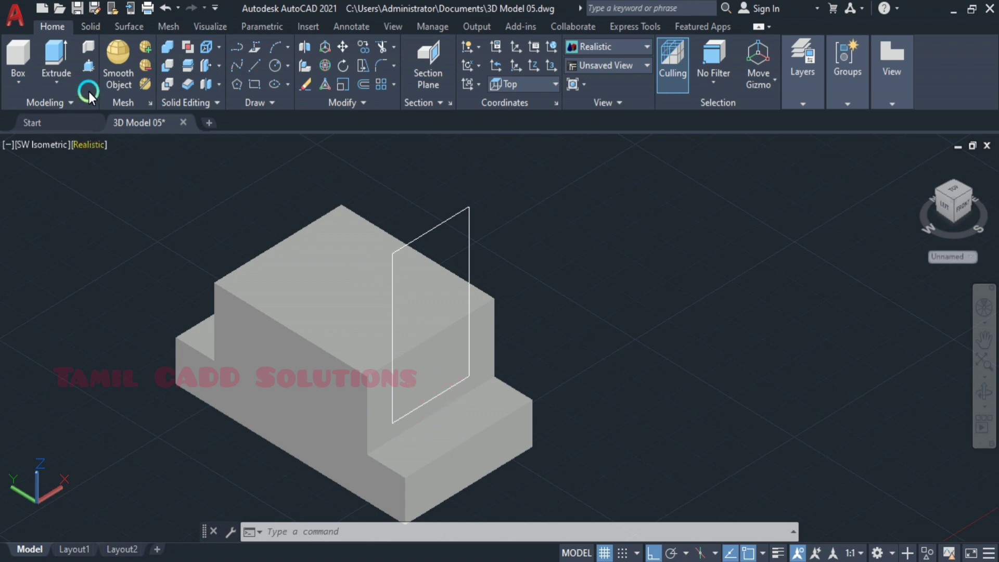
Cut a channel along the full length of the upper block by press-pulling the area enclosed by the rectangle on its end face
{"action": "left_click", "coordinate": [87, 64]}
{"action": "left_click", "coordinate": [441, 361]}
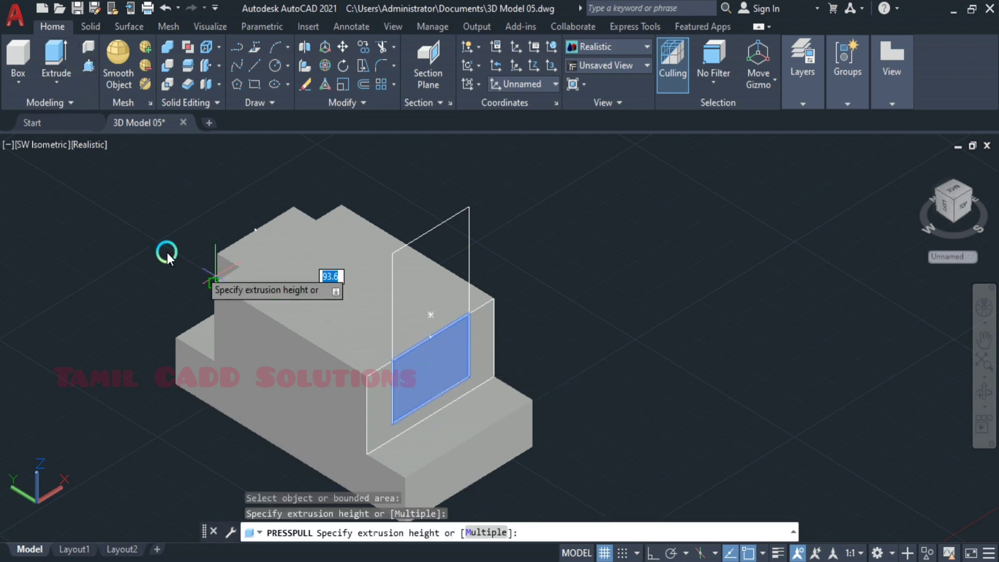
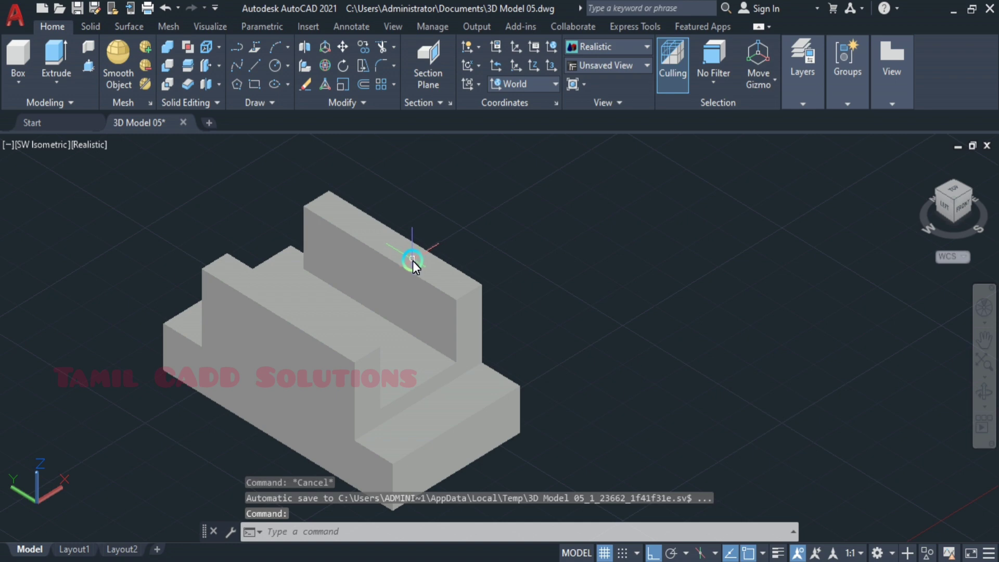
Chamfer the top end edges of both lugs at the front end of the block with both distances set to 10 mm
{"action": "type", "text": "CHa"}
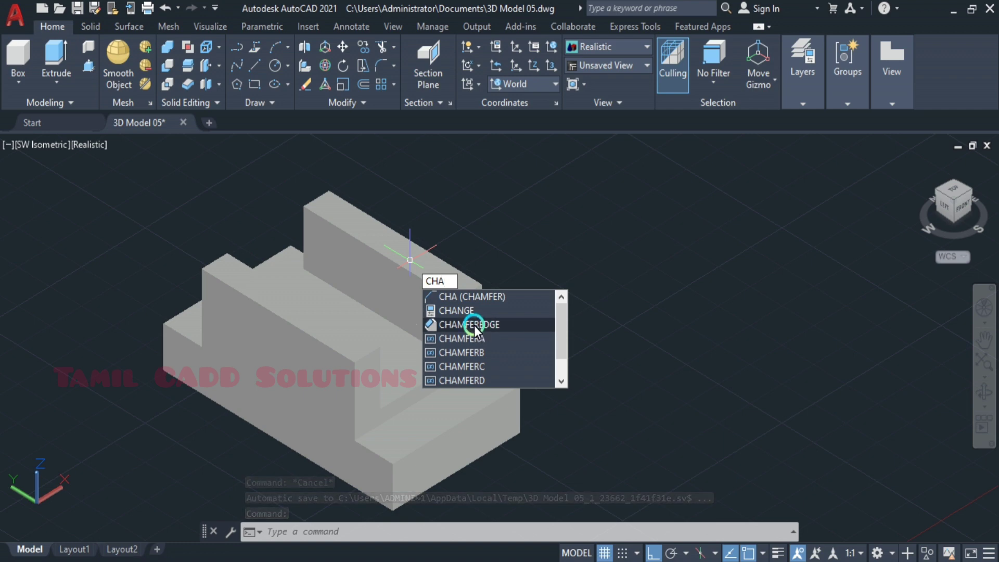
{"action": "left_click", "coordinate": [463, 324]}
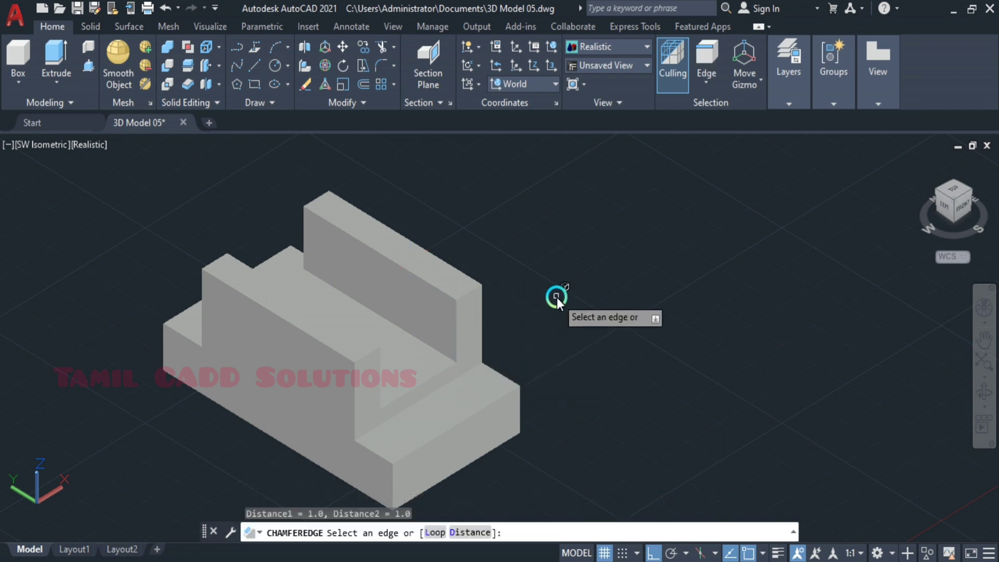
{"action": "left_click", "coordinate": [463, 531]}
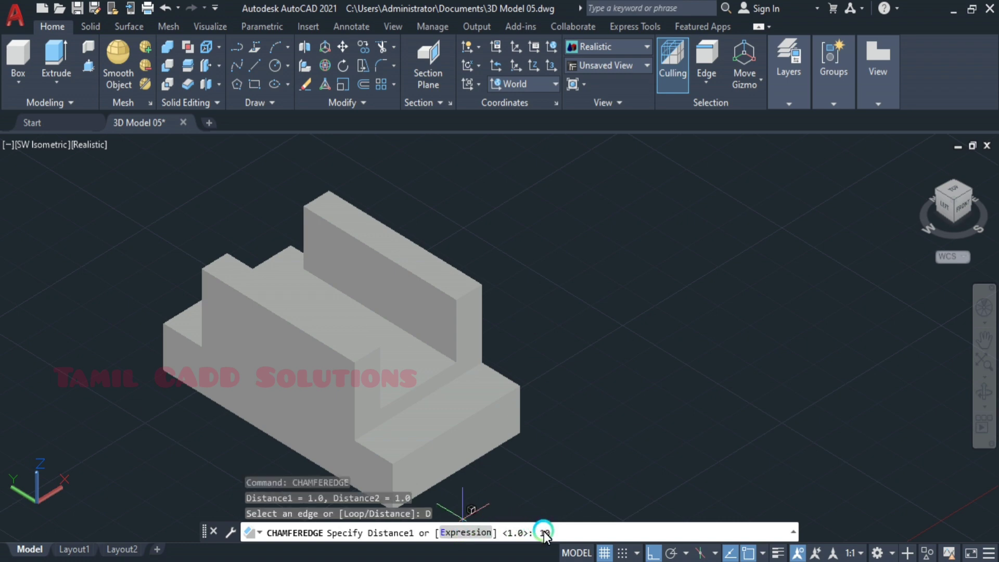
{"action": "type", "text": "10"}
{"action": "key", "text": "Return"}
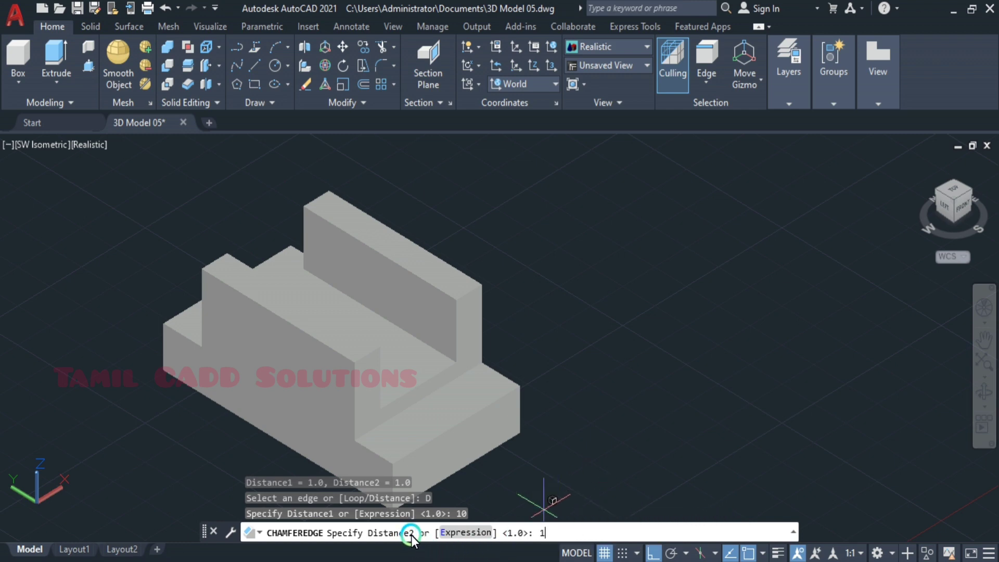
{"action": "key", "text": "Return"}
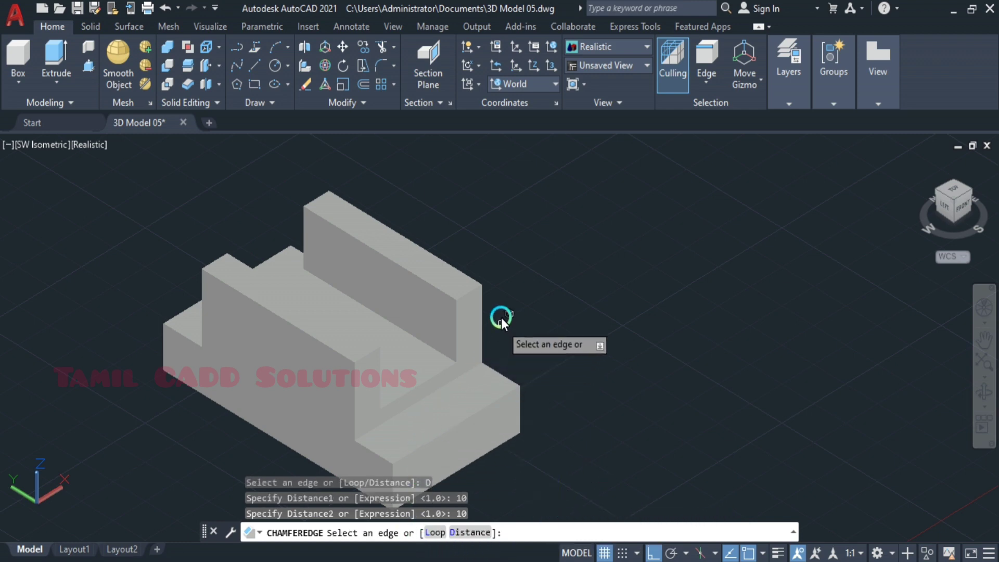
{"action": "left_click", "coordinate": [469, 294]}
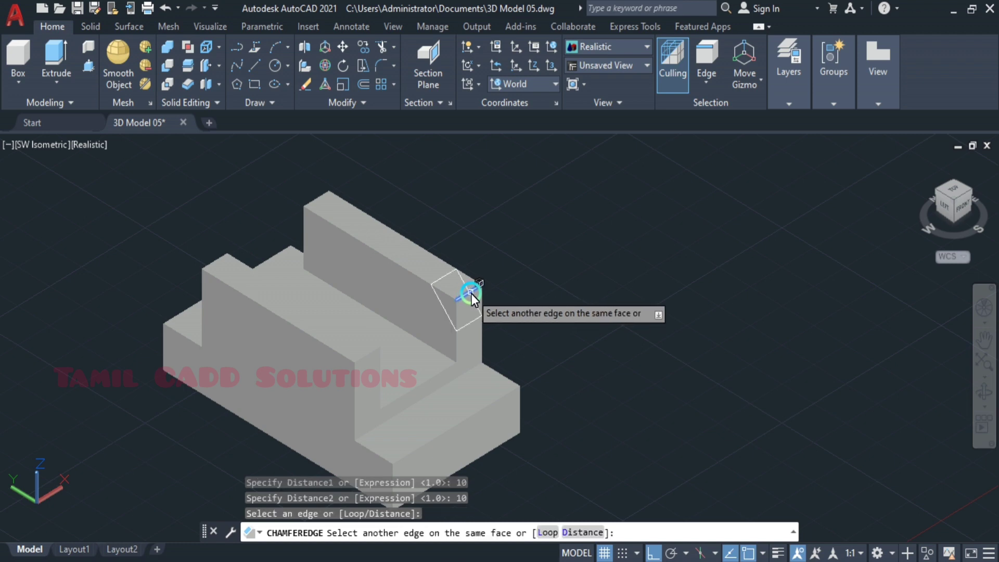
{"action": "left_click", "coordinate": [369, 355]}
{"action": "left_click", "coordinate": [229, 261]}
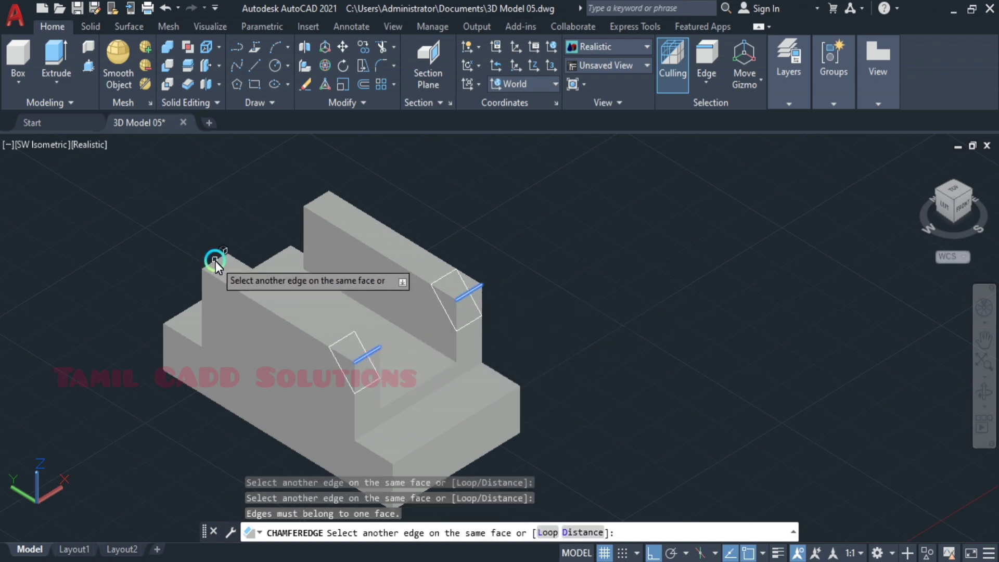
{"action": "left_click", "coordinate": [213, 264]}
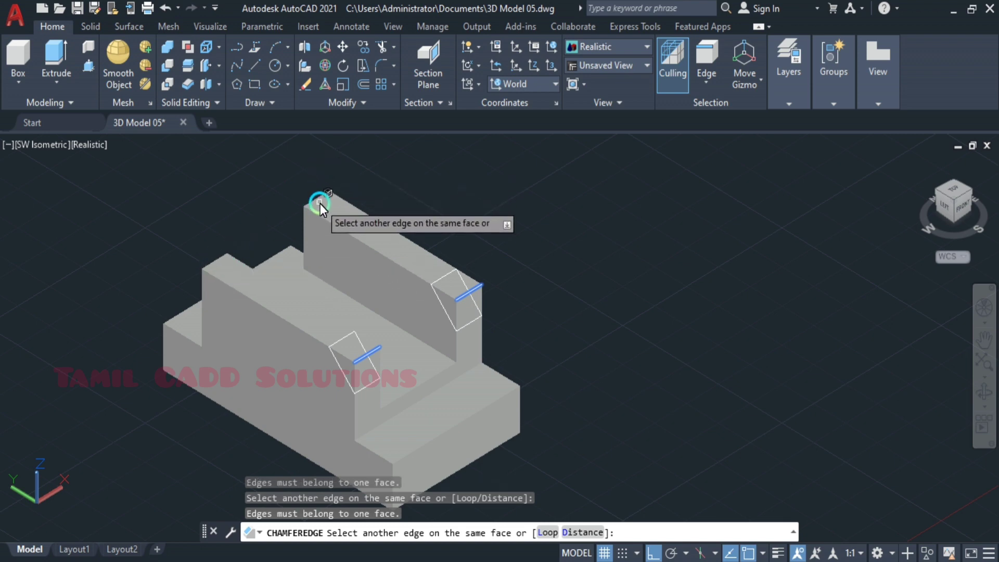
{"action": "scroll", "coordinate": [317, 205], "scroll_direction": "up", "scroll_amount": 5}
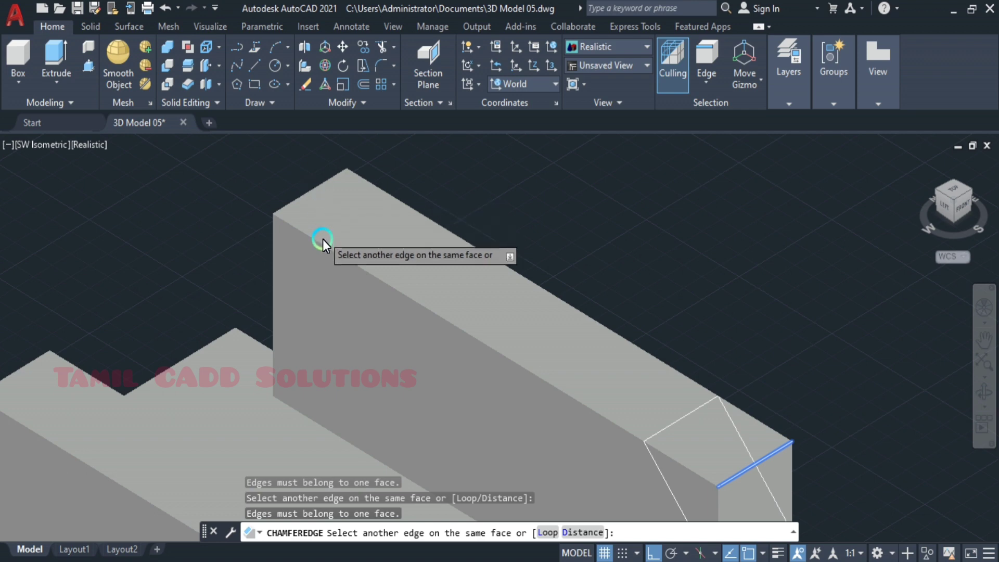
{"action": "scroll", "coordinate": [355, 256], "scroll_direction": "down", "scroll_amount": 5}
{"action": "key", "text": "Return"}
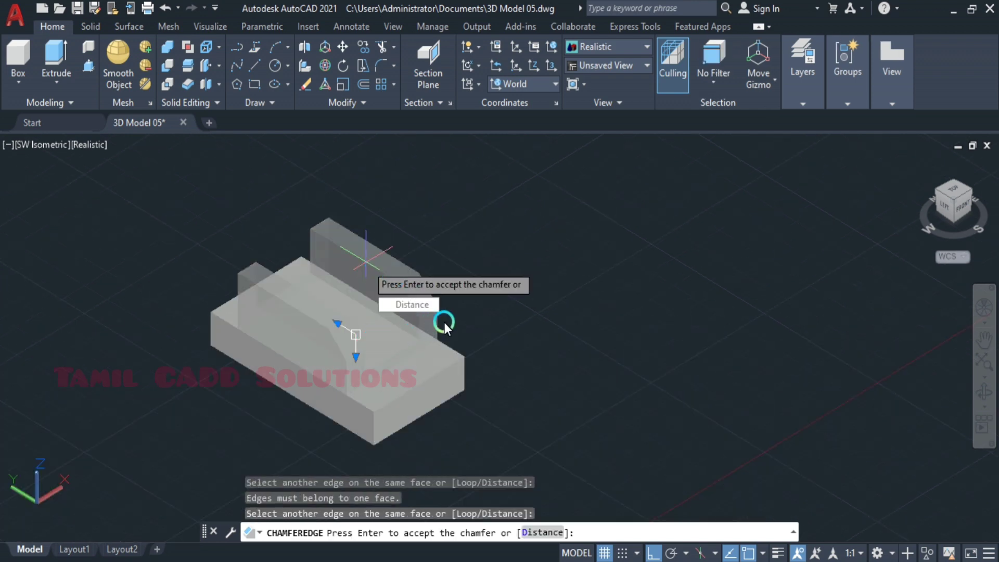
{"action": "key", "text": "Return"}
Chamfer the top end edges of both lugs at the back end of the block with distances of 10 mm and 10 mm
{"action": "scroll", "coordinate": [374, 311], "scroll_direction": "up", "scroll_amount": 5}
{"action": "mouse_move", "coordinate": [357, 308]}
{"action": "middle_mouse_down", "text": "shift"}
{"action": "mouse_move", "coordinate": [254, 333]}
{"action": "mouse_move", "coordinate": [426, 325]}
{"action": "mouse_move", "coordinate": [404, 332]}
{"action": "middle_mouse_up", "text": "shift"}
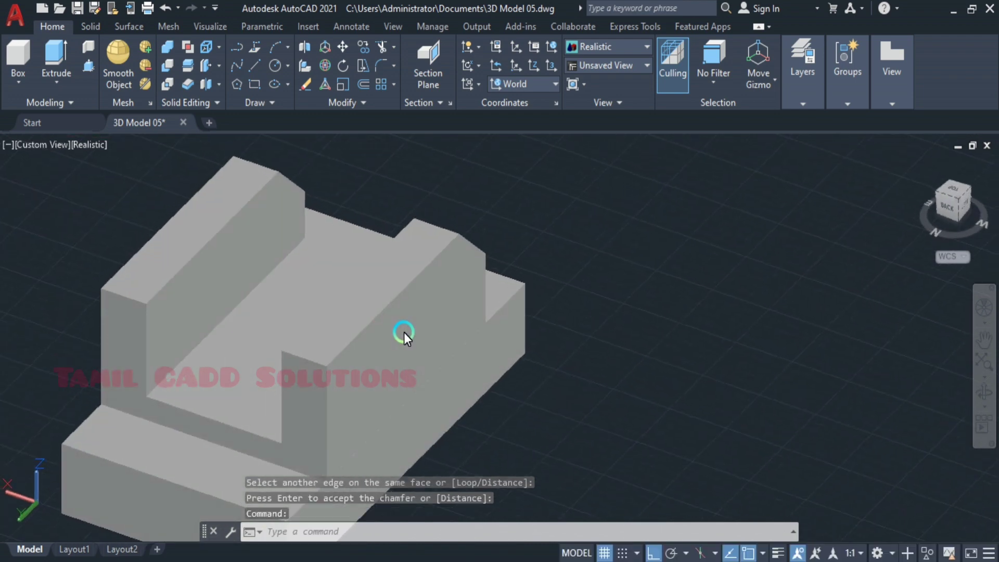
{"action": "key", "text": "Return"}
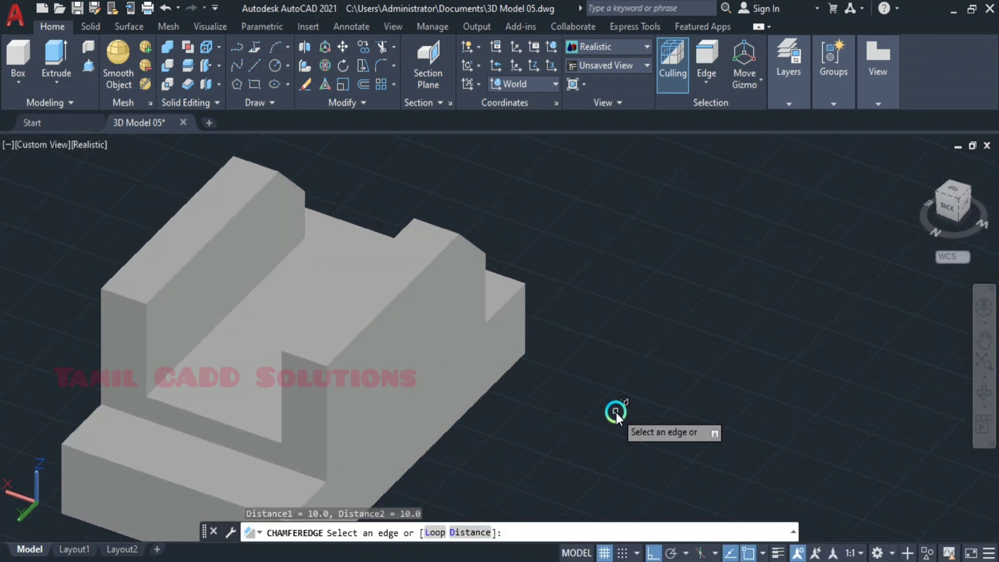
{"action": "left_click", "coordinate": [463, 532]}
{"action": "type", "text": "10"}
{"action": "key", "text": "Return"}
{"action": "type", "text": "10"}
{"action": "key", "text": "Return"}
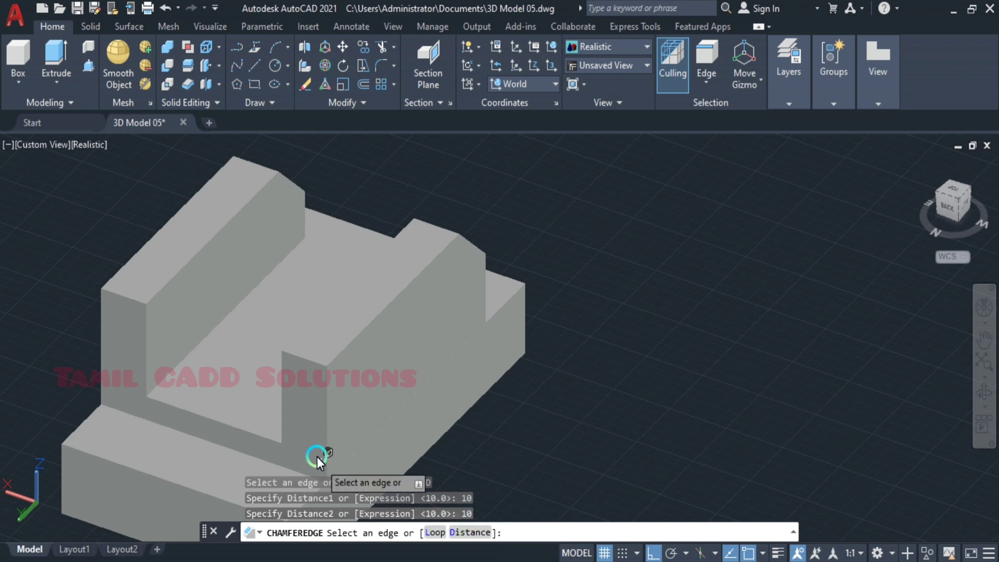
{"action": "left_click", "coordinate": [310, 362]}
{"action": "left_click", "coordinate": [133, 298]}
{"action": "key", "text": "Return"}
{"action": "key", "text": "Return"}
Set the colour of both solids to Yellow and restore the SW Isometric view
{"action": "middle_click_drag", "start_coordinate": [370, 345], "coordinate": [265, 399], "text": "shift"}
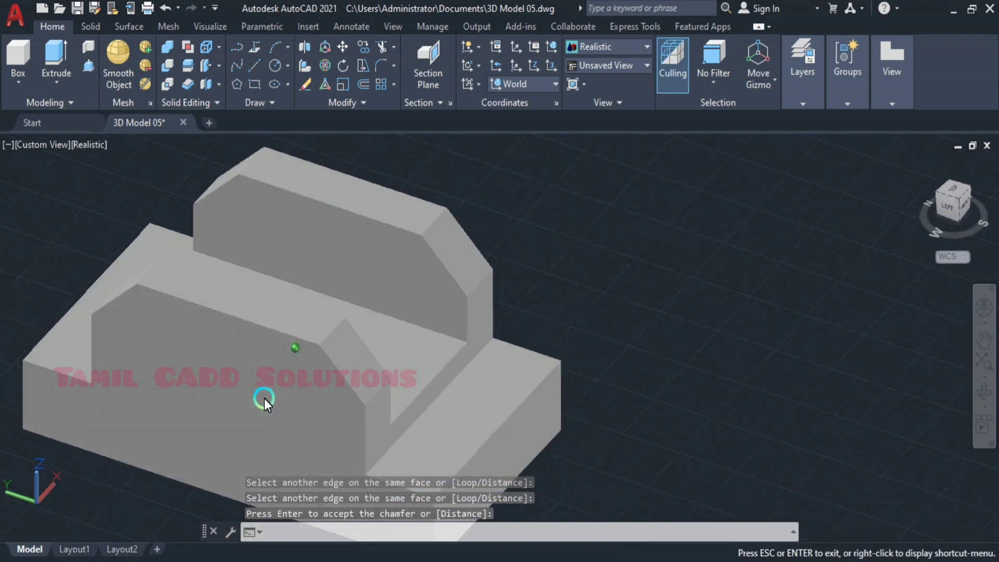
{"action": "scroll", "coordinate": [264, 382], "scroll_direction": "down", "scroll_amount": 5}
{"action": "left_click", "coordinate": [180, 304]}
{"action": "left_click", "coordinate": [384, 441]}
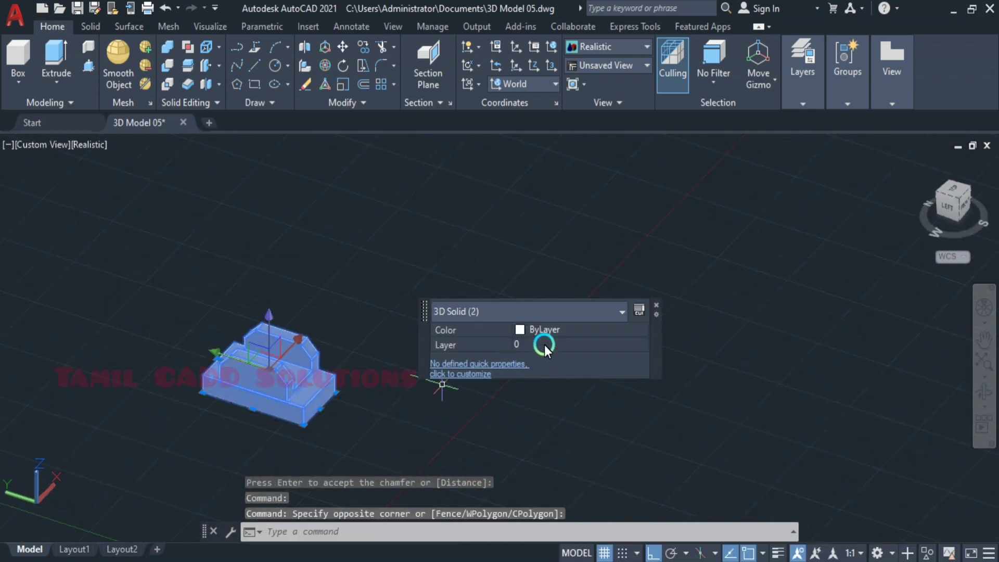
{"action": "left_click", "coordinate": [530, 333]}
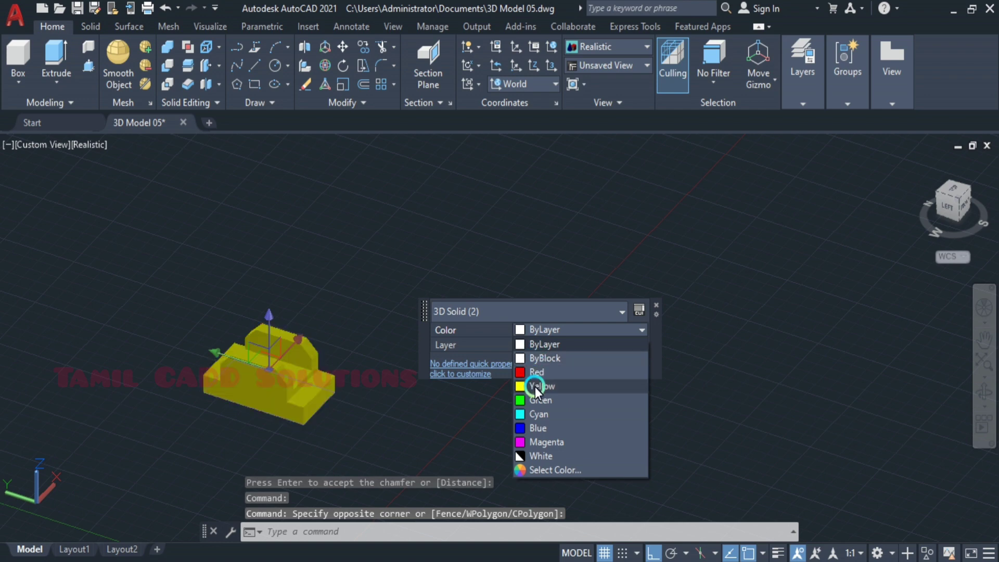
{"action": "left_click", "coordinate": [535, 386]}
{"action": "middle_click_drag", "start_coordinate": [496, 396], "coordinate": [36, 227], "text": "shift"}
{"action": "scroll", "coordinate": [273, 383], "scroll_direction": "up", "scroll_amount": 4}
{"action": "key", "text": "Escape"}
{"action": "left_click", "coordinate": [30, 147]}
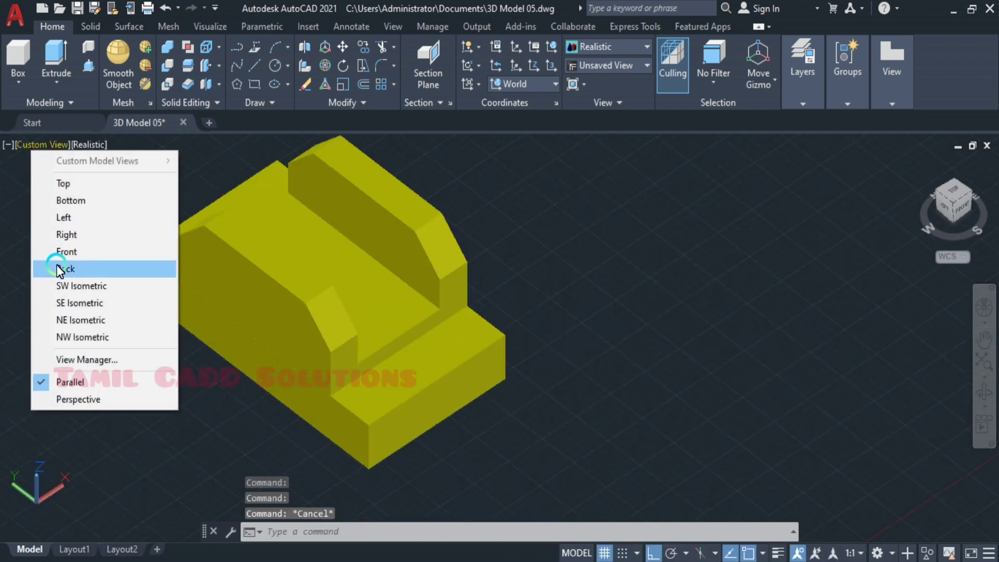
{"action": "left_click", "coordinate": [66, 287]}
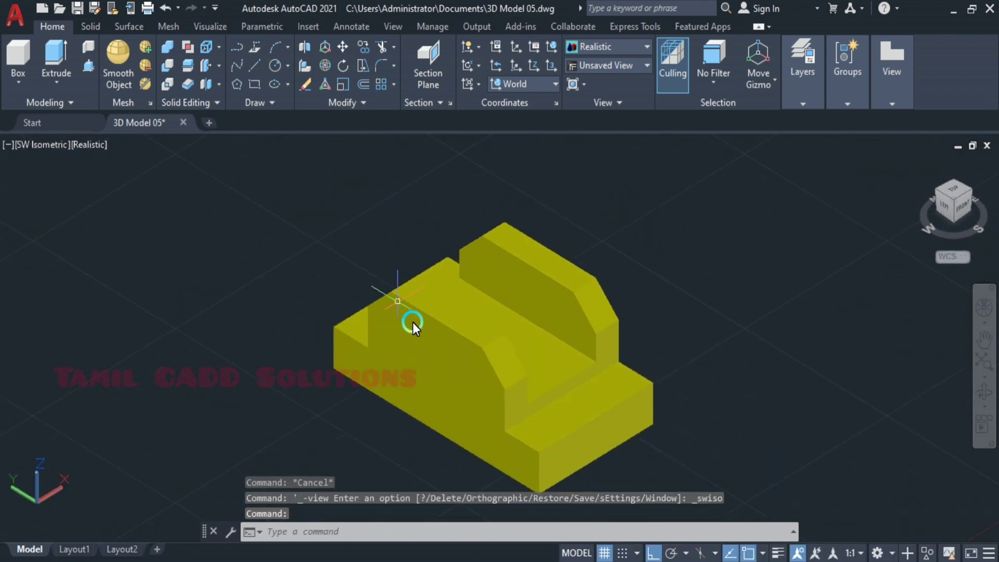
Consult the PDF exercise and draw a vertical line joining the midpoints of the bottom and top edges of the near lug's outer face
{"action": "key", "text": "alt+Tab"}
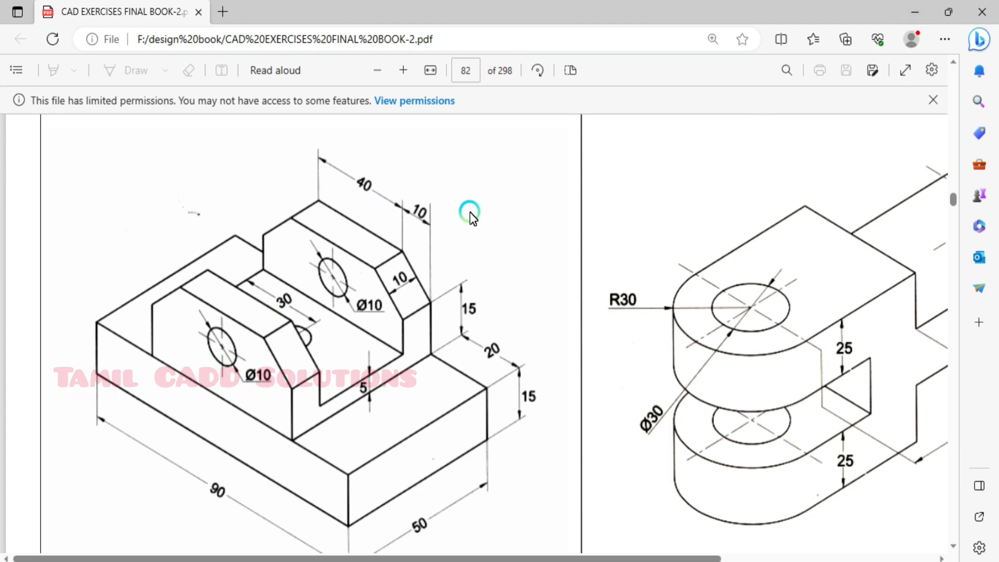
{"action": "left_click", "coordinate": [915, 10]}
{"action": "middle_click_drag", "start_coordinate": [435, 278], "coordinate": [423, 303], "text": "shift"}
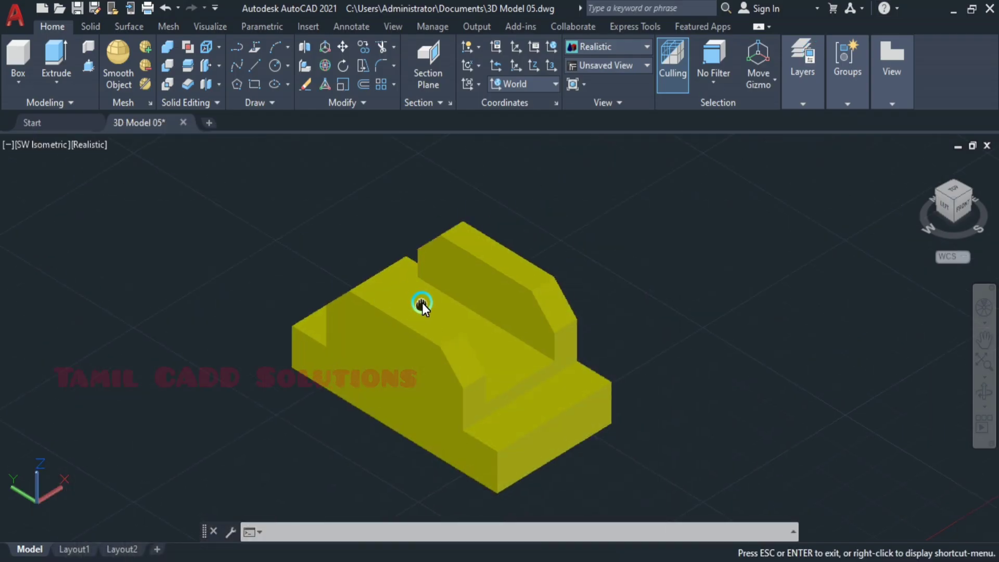
{"action": "scroll", "coordinate": [407, 315], "scroll_direction": "up", "scroll_amount": 2}
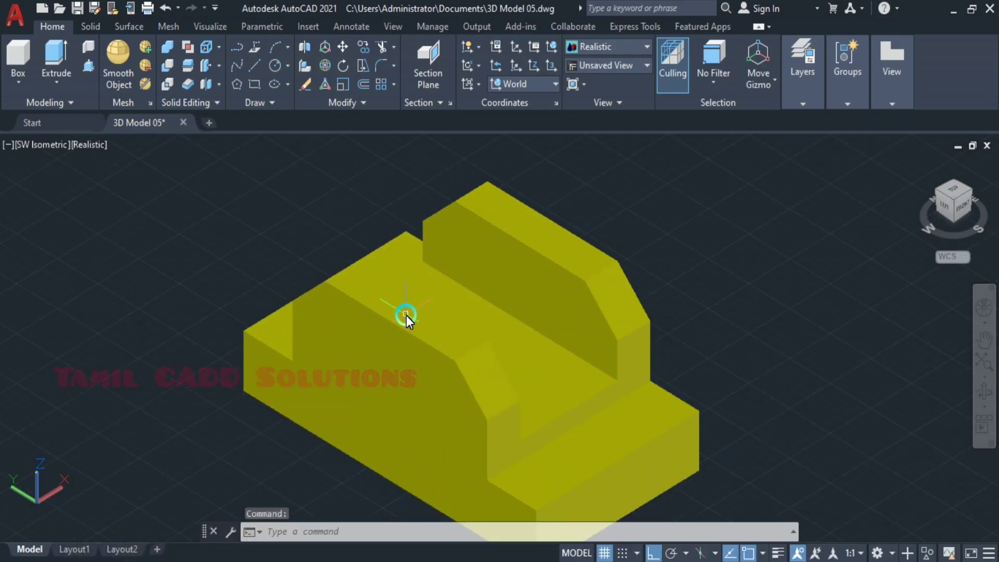
{"action": "left_click", "coordinate": [262, 67]}
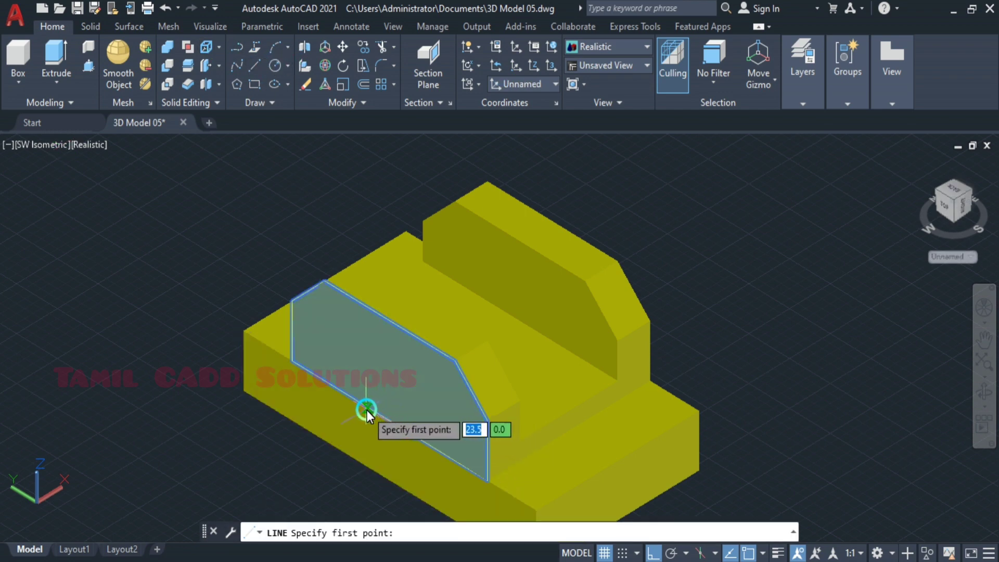
{"action": "left_click", "coordinate": [390, 421]}
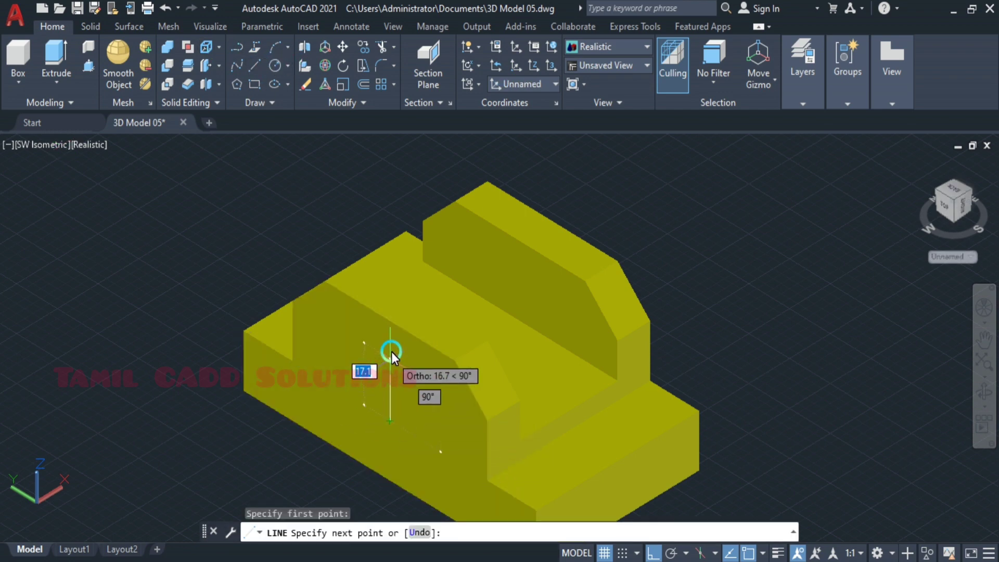
{"action": "left_click", "coordinate": [389, 318]}
{"action": "key", "text": "Escape"}
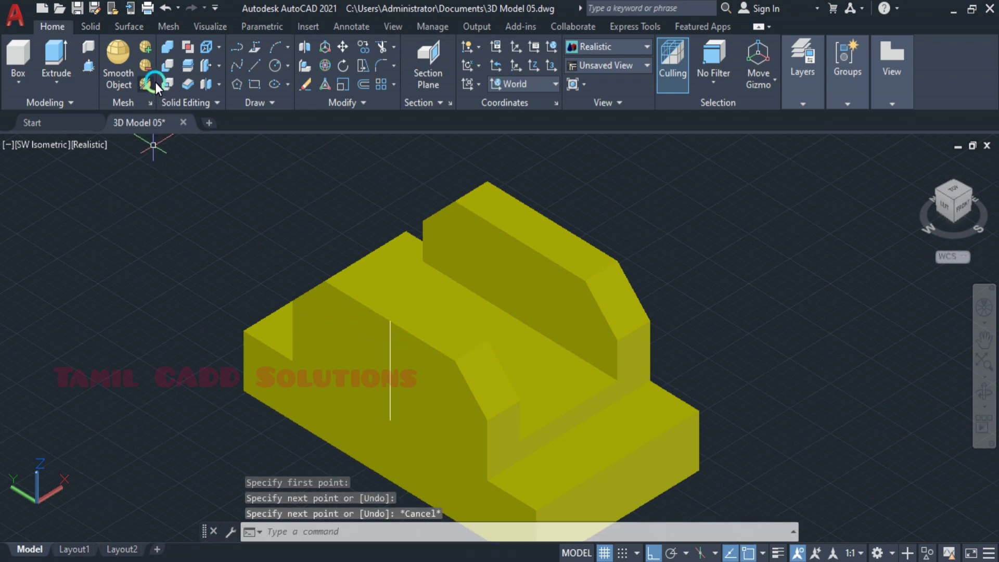
Draw a 10 mm diameter circle on the near lug's outer face, centred on the vertical line's midpoint
{"action": "left_click", "coordinate": [276, 65]}
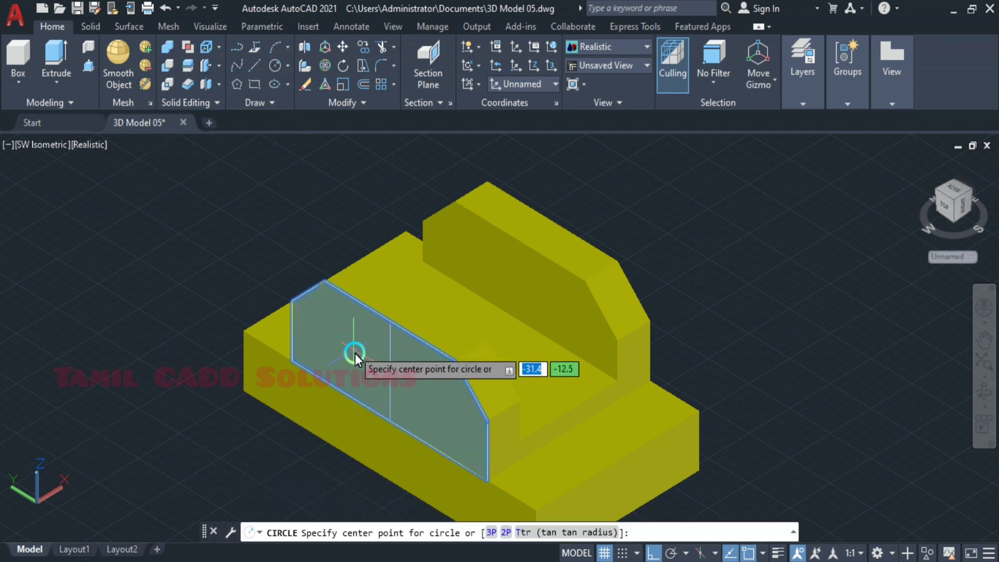
{"action": "left_click", "coordinate": [391, 370]}
{"action": "type", "text": "d"}
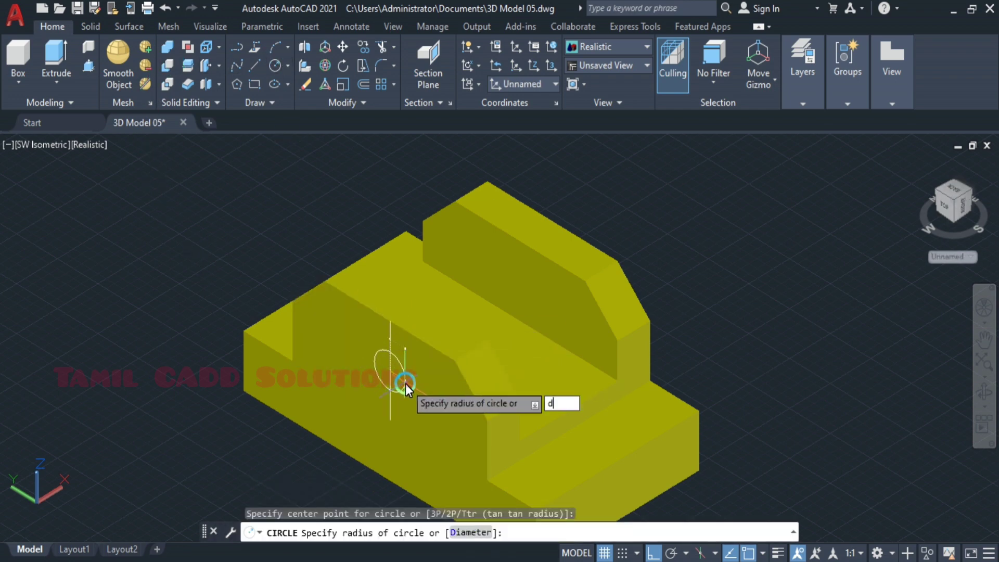
{"action": "key", "text": "Return"}
{"action": "type", "text": "1."}
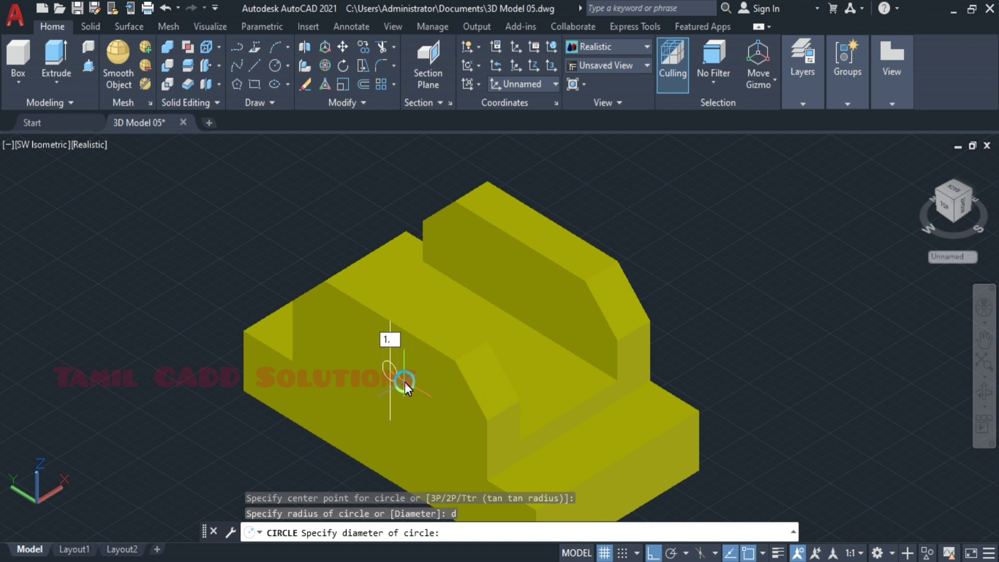
{"action": "type", "text": "0"}
{"action": "key", "text": "Return"}
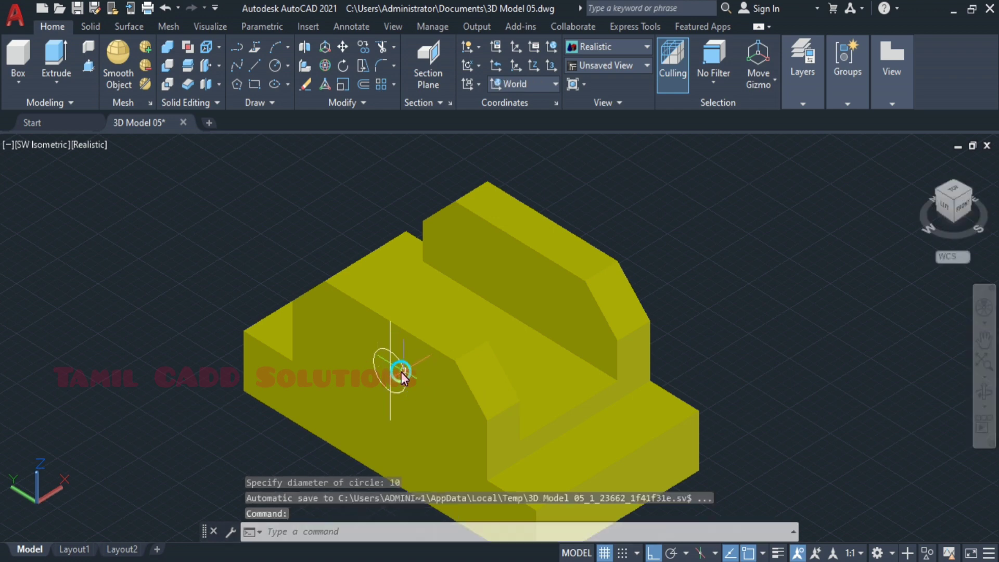
Delete the vertical construction line from the near lug's face, keeping the circle
{"action": "left_click", "coordinate": [390, 379]}
{"action": "key", "text": "Escape"}
{"action": "left_click", "coordinate": [352, 217]}
{"action": "left_click", "coordinate": [411, 457]}
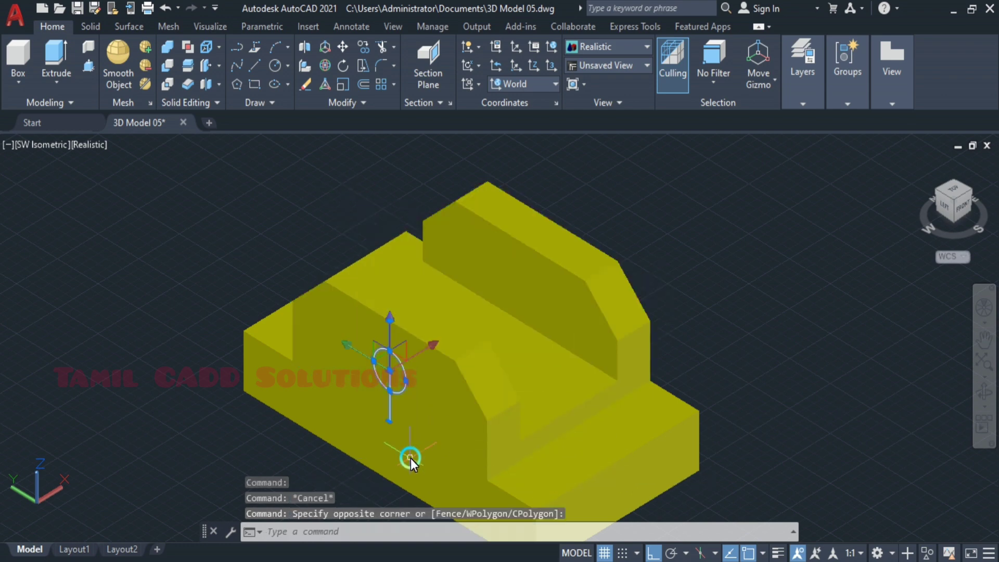
{"action": "left_click", "coordinate": [401, 371], "text": "shift"}
{"action": "key", "text": "Delete"}
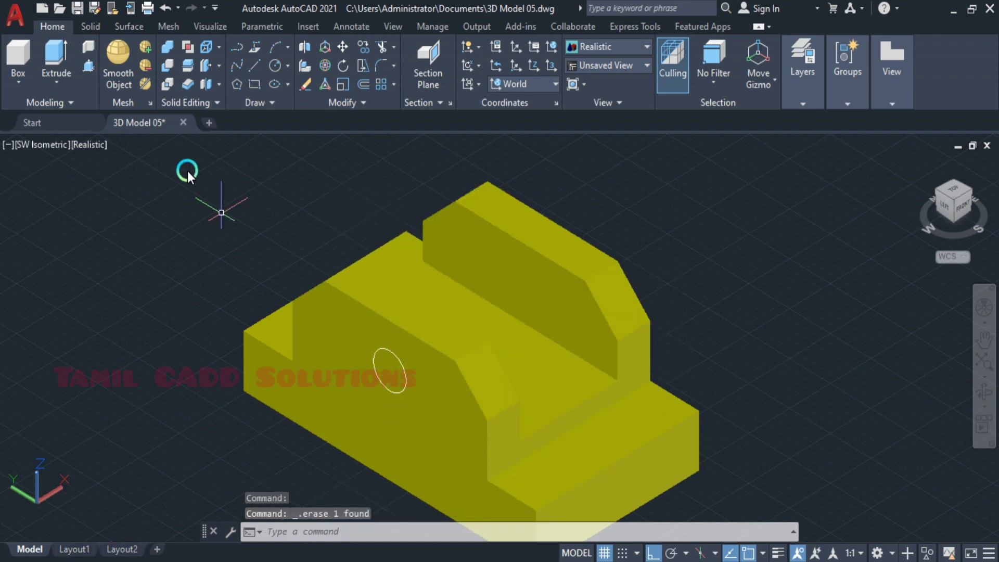
Press-pull the circle's area about 87.5 mm through both lugs to cut the aligned holes
{"action": "key", "text": "ctrl+shift+e"}
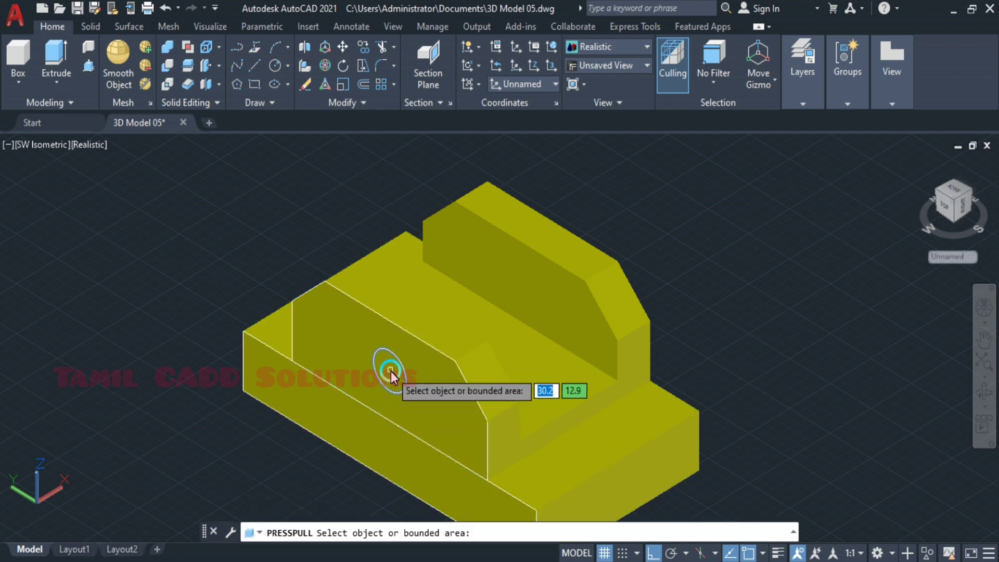
{"action": "left_click", "coordinate": [391, 372]}
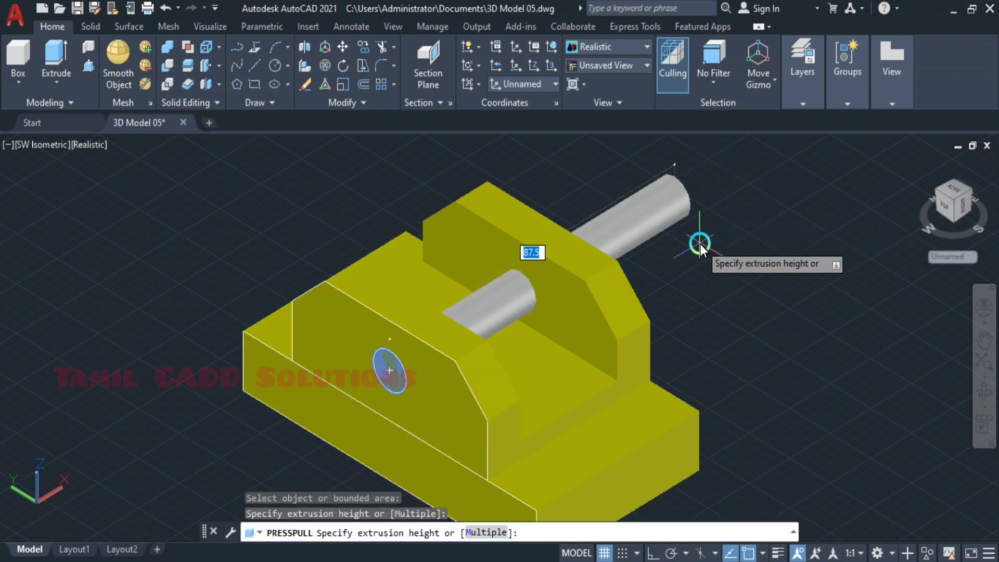
{"action": "left_click", "coordinate": [701, 244]}
{"action": "key", "text": "Escape"}
Delete the leftover circle from the near lug's outer face and view the drilled holes from the other side
{"action": "left_click", "coordinate": [267, 270]}
{"action": "left_click", "coordinate": [419, 418]}
{"action": "key", "text": "Delete"}
{"action": "middle_click_drag", "start_coordinate": [466, 367], "coordinate": [598, 379], "text": "shift"}
{"action": "left_click", "coordinate": [199, 67]}
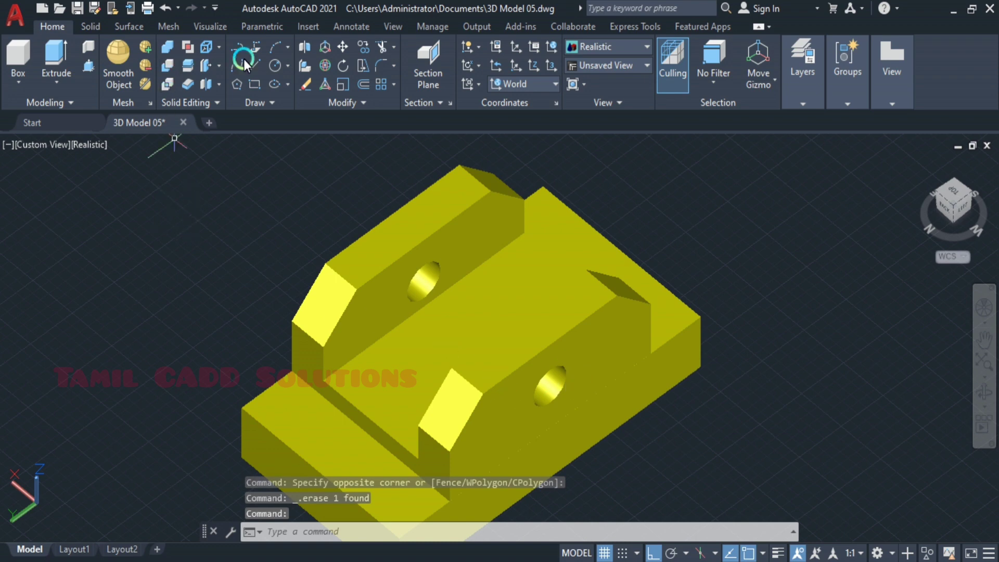
Draw a 30 mm construction line along the floor between the lugs, starting at the midpoint of its front edge
{"action": "left_click", "coordinate": [264, 70]}
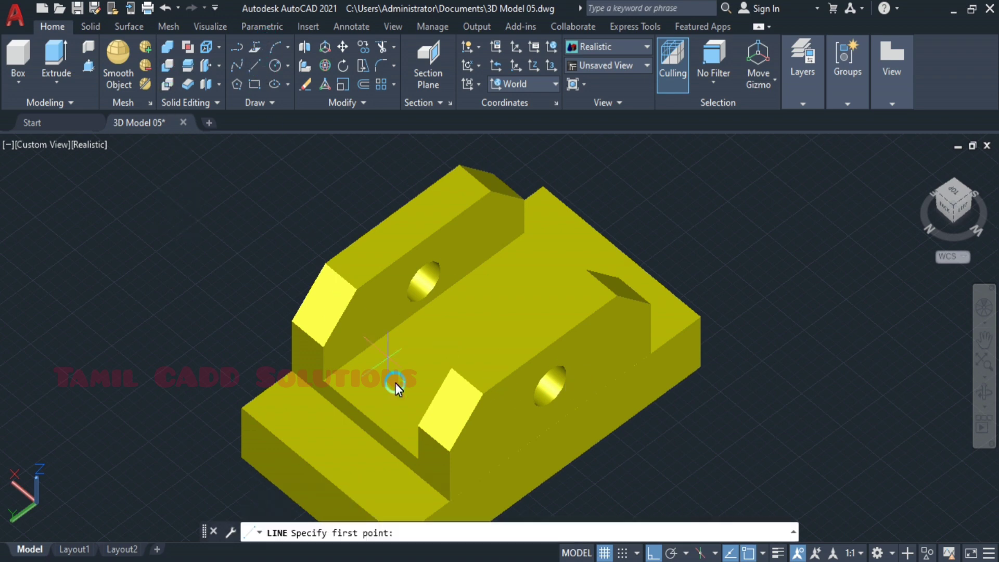
{"action": "left_click", "coordinate": [372, 418]}
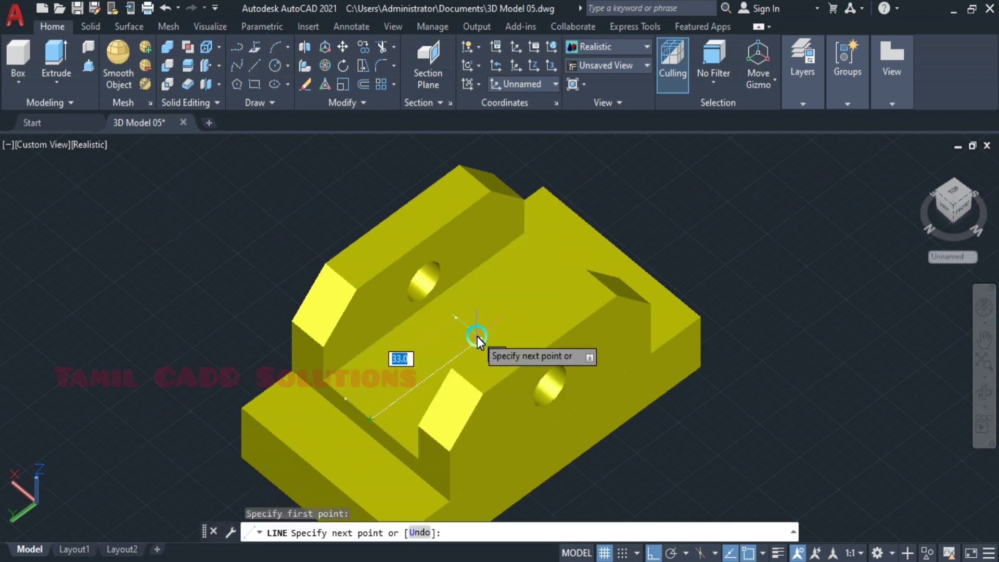
{"action": "type", "text": "30"}
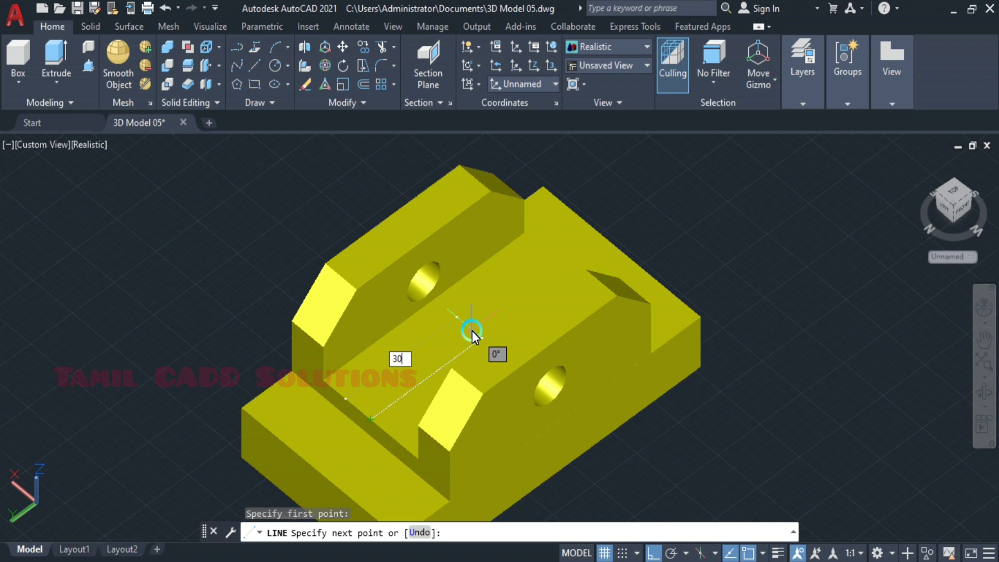
{"action": "key", "text": "Return"}
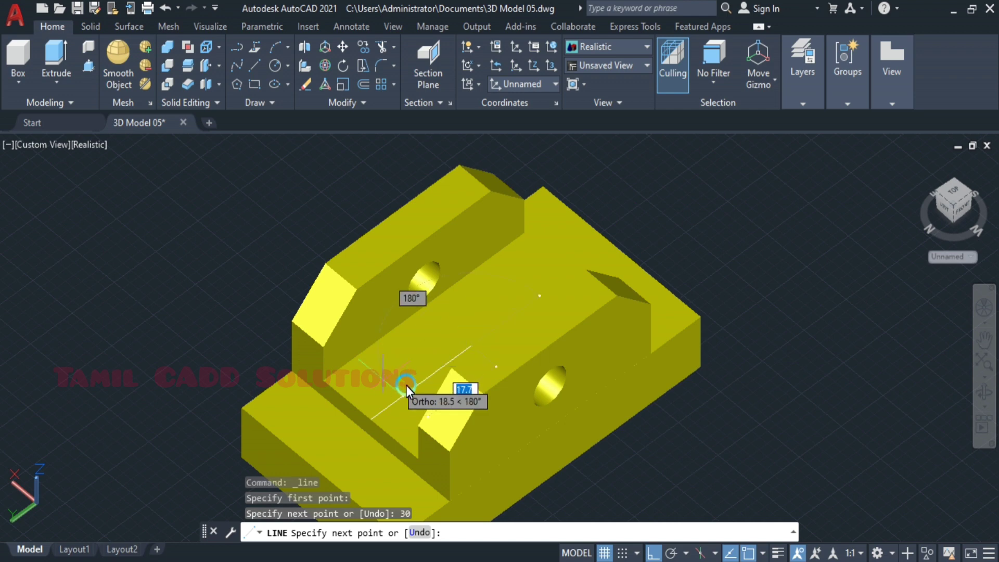
{"action": "key", "text": "Escape"}
Draw a 10 mm diameter circle centred on the construction line's inner end, and delete the line
{"action": "type", "text": "c"}
{"action": "key", "text": "Return"}
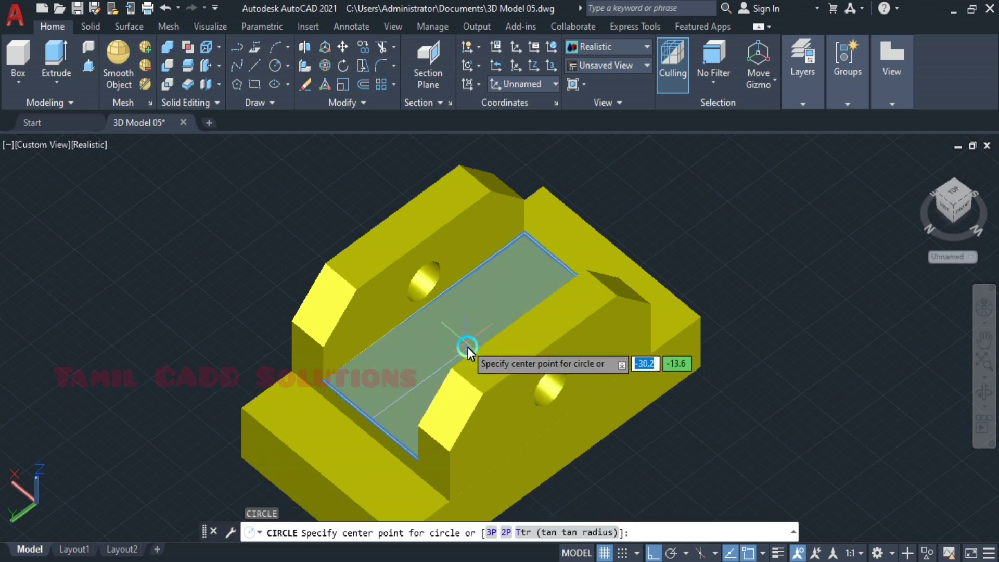
{"action": "left_click", "coordinate": [469, 348]}
{"action": "type", "text": "d"}
{"action": "key", "text": "Return"}
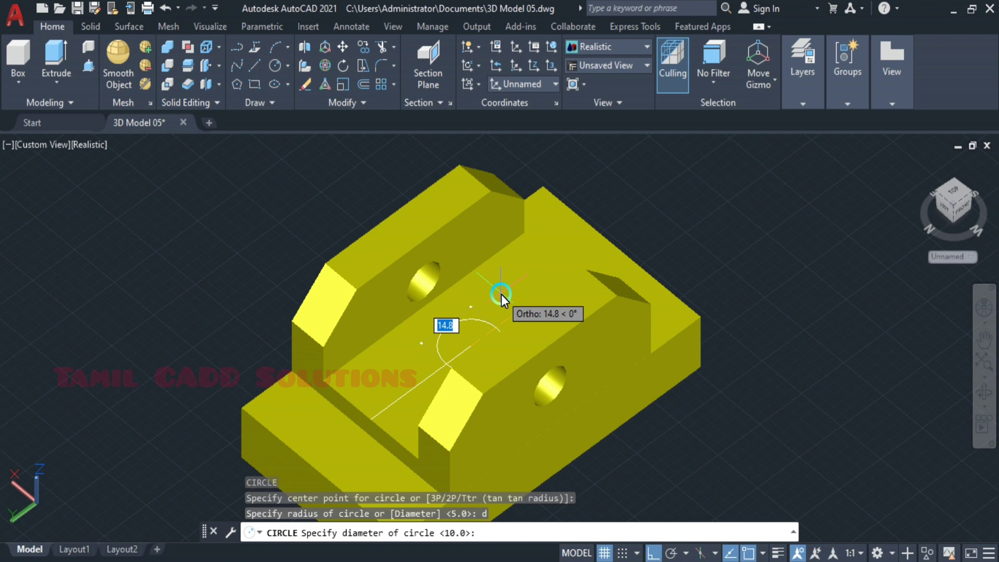
{"action": "type", "text": "10"}
{"action": "key", "text": "Return"}
{"action": "key", "text": "Escape"}
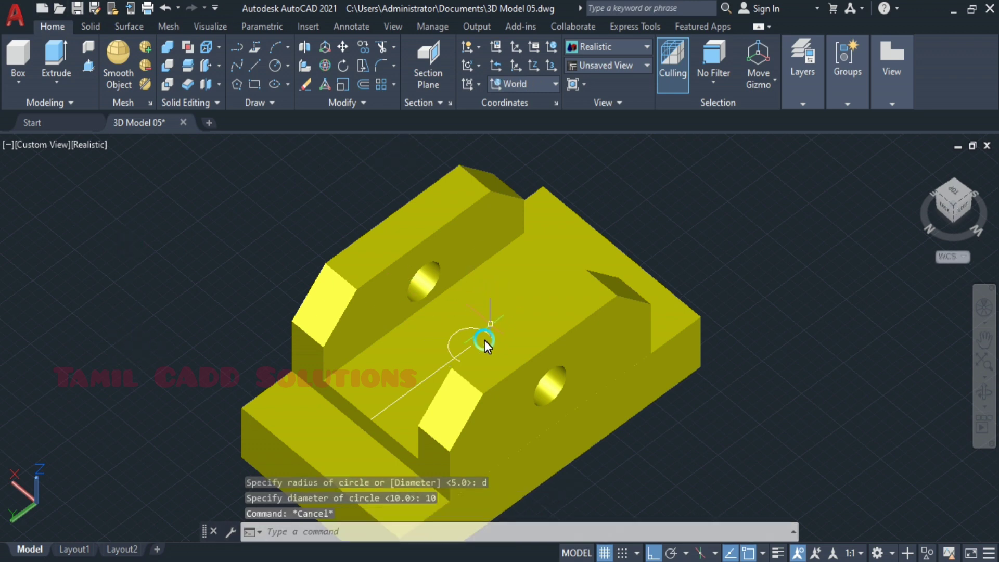
{"action": "left_click", "coordinate": [427, 379]}
{"action": "key", "text": "Delete"}
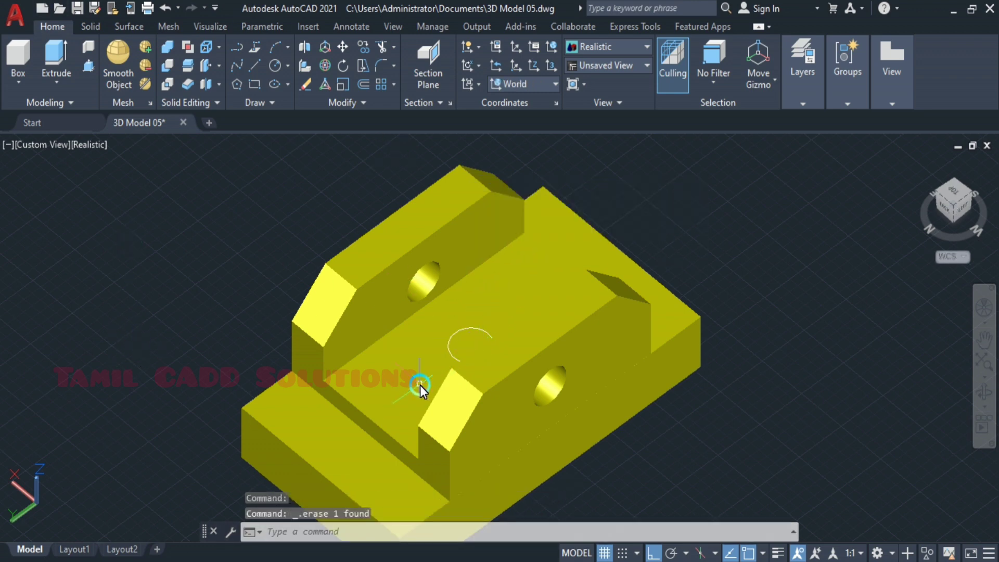
Try to press-pull the floor circle's area down through the base and inspect the result from the other side
{"action": "left_click", "coordinate": [97, 69]}
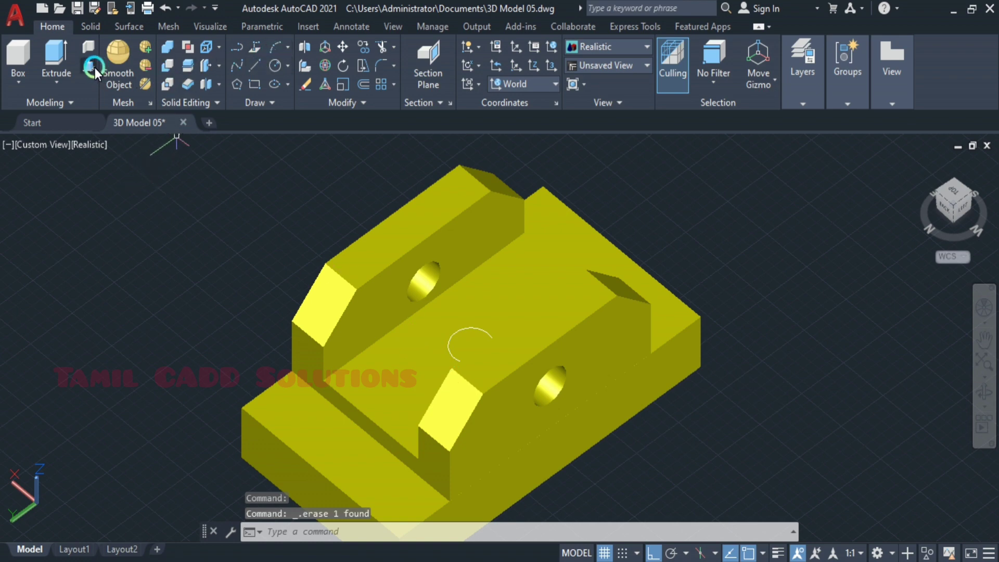
{"action": "left_click", "coordinate": [470, 354]}
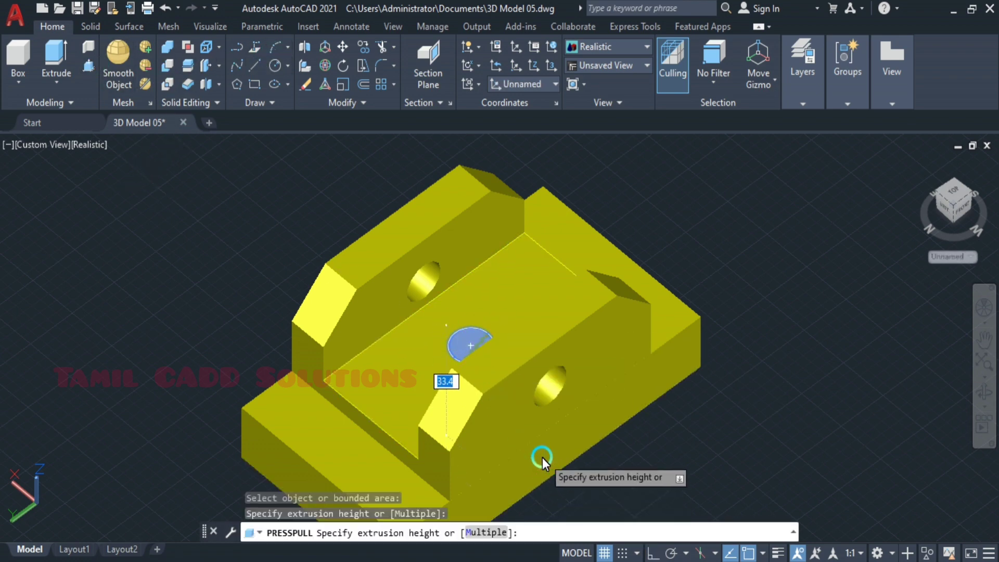
{"action": "middle_click_drag", "start_coordinate": [542, 457], "coordinate": [520, 396]}
{"action": "left_click", "coordinate": [538, 456]}
{"action": "middle_click_drag", "start_coordinate": [516, 440], "coordinate": [373, 435], "text": "shift"}
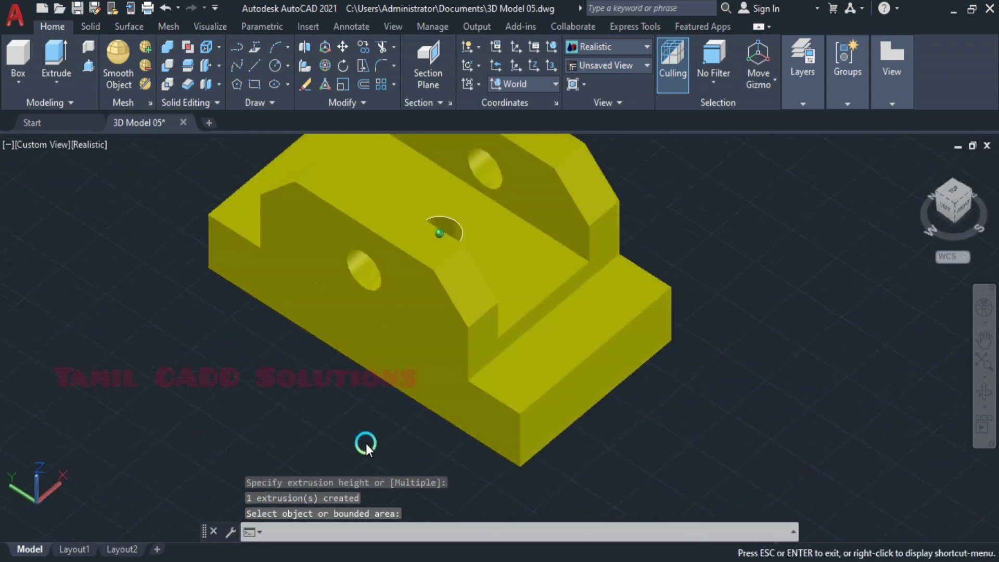
{"action": "left_click", "coordinate": [452, 265]}
{"action": "middle_click_drag", "start_coordinate": [517, 388], "coordinate": [436, 317], "text": "shift"}
{"action": "key", "text": "Escape"}
{"action": "left_click", "coordinate": [451, 316]}
{"action": "left_click", "coordinate": [461, 367]}
{"action": "key", "text": "Escape"}
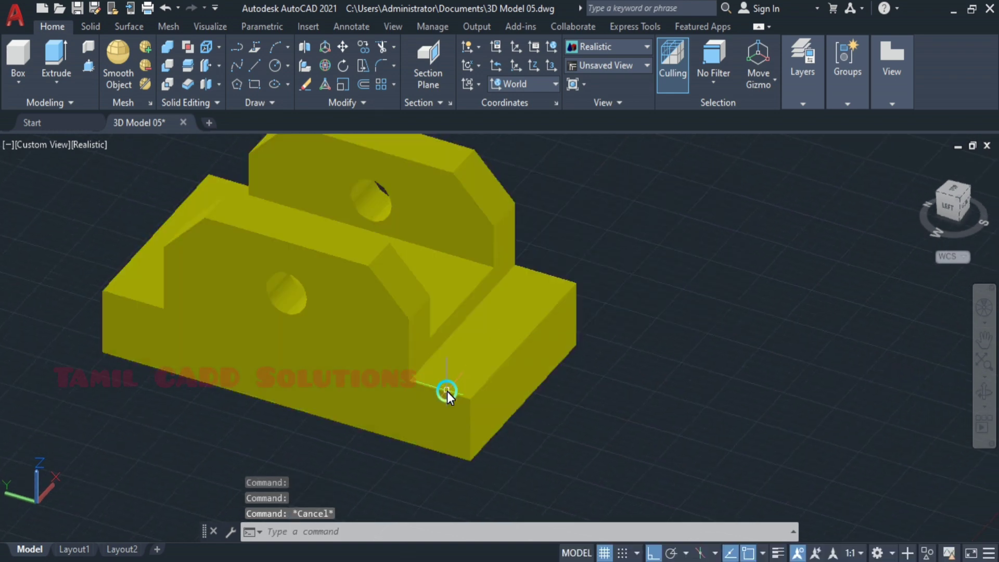
Undo the last press-pull of the floor circle's area
{"action": "middle_click_drag", "start_coordinate": [449, 386], "coordinate": [404, 420], "text": "shift"}
{"action": "key", "text": "ctrl+z"}
{"action": "key", "text": "ctrl+z"}
{"action": "key", "text": "ctrl+z"}
{"action": "key", "text": "ctrl+z"}
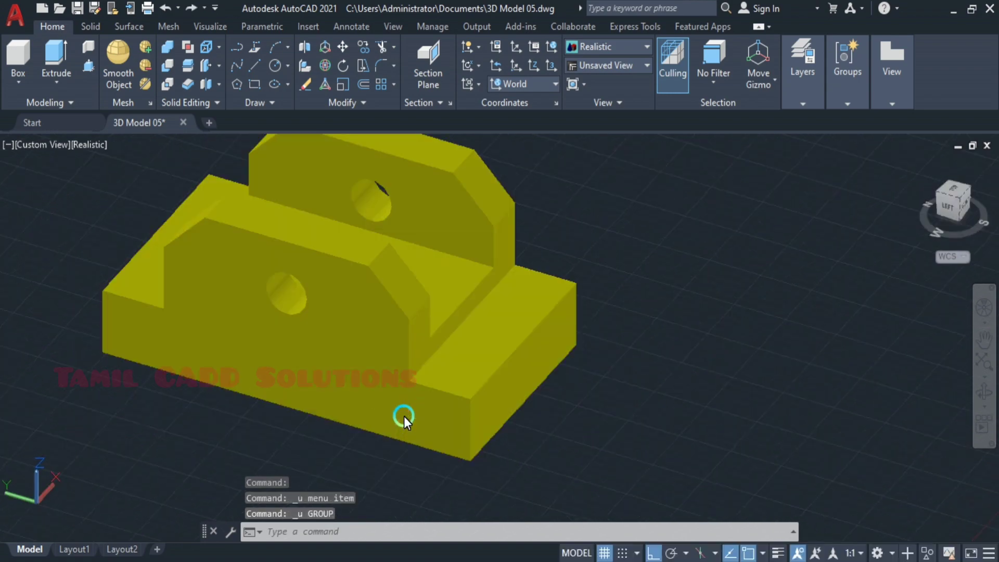
Union the floor solid between the lugs with the front-step solid into one body
{"action": "middle_click_drag", "start_coordinate": [455, 383], "coordinate": [383, 297], "text": "shift"}
{"action": "left_click", "coordinate": [383, 296]}
{"action": "left_click", "coordinate": [358, 370]}
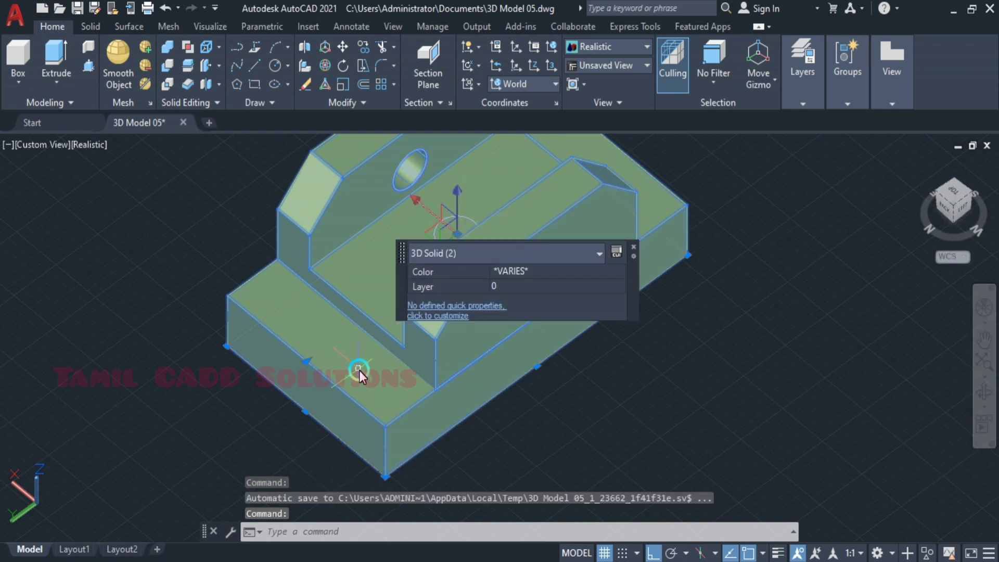
{"action": "key", "text": "Escape"}
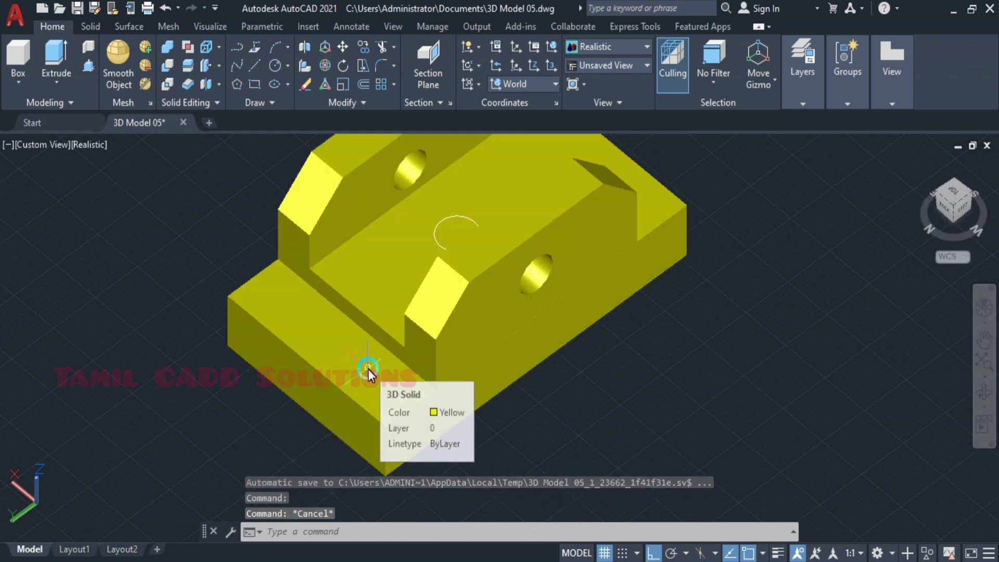
{"action": "middle_click_drag", "start_coordinate": [352, 348], "coordinate": [330, 397]}
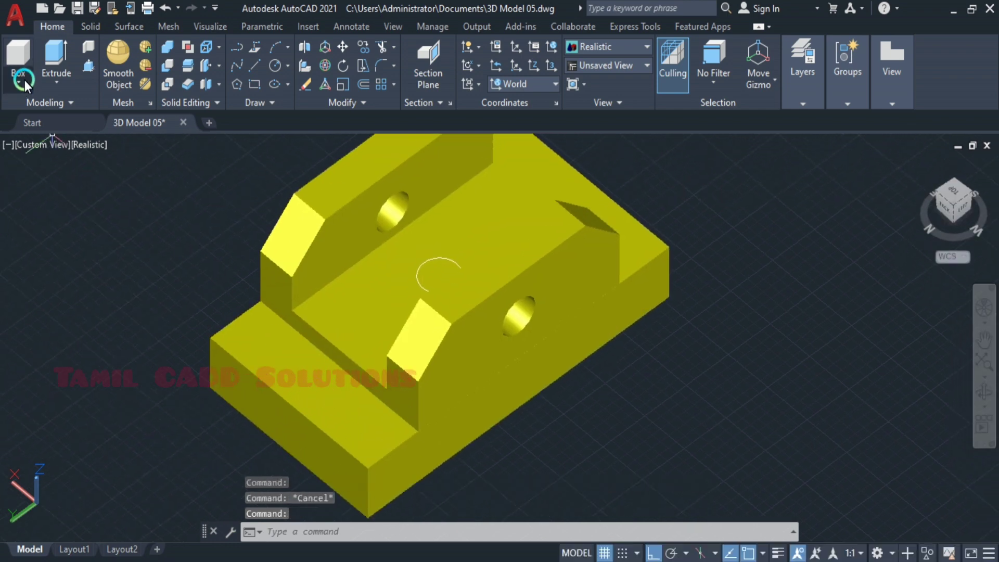
{"action": "left_click", "coordinate": [164, 46]}
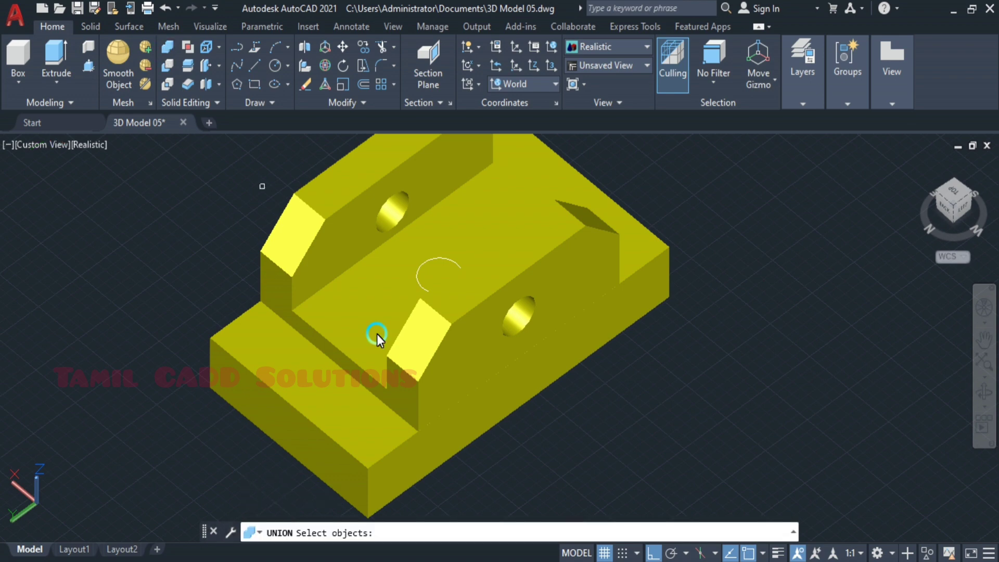
{"action": "left_click", "coordinate": [355, 317]}
{"action": "left_click", "coordinate": [327, 382]}
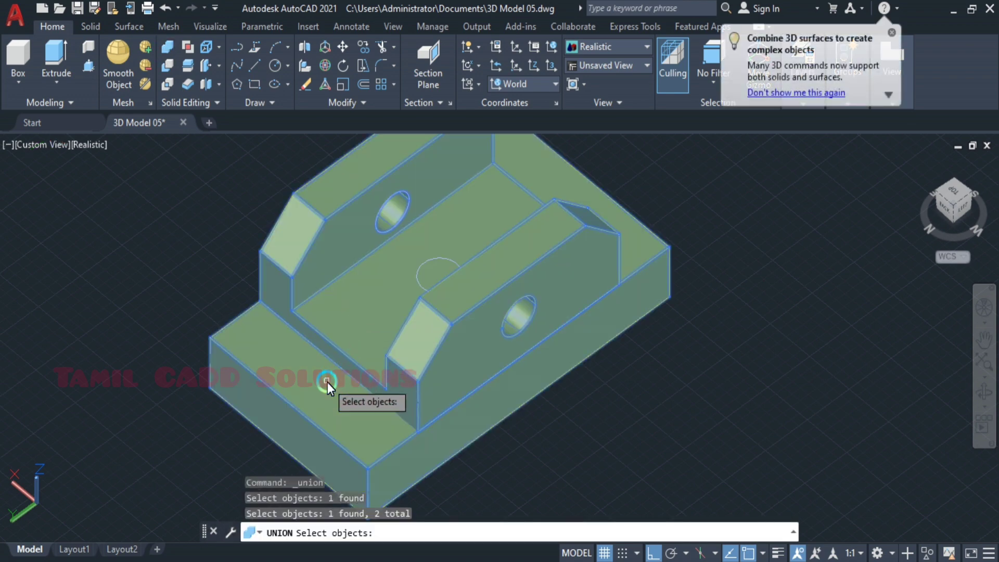
{"action": "key", "text": "Return"}
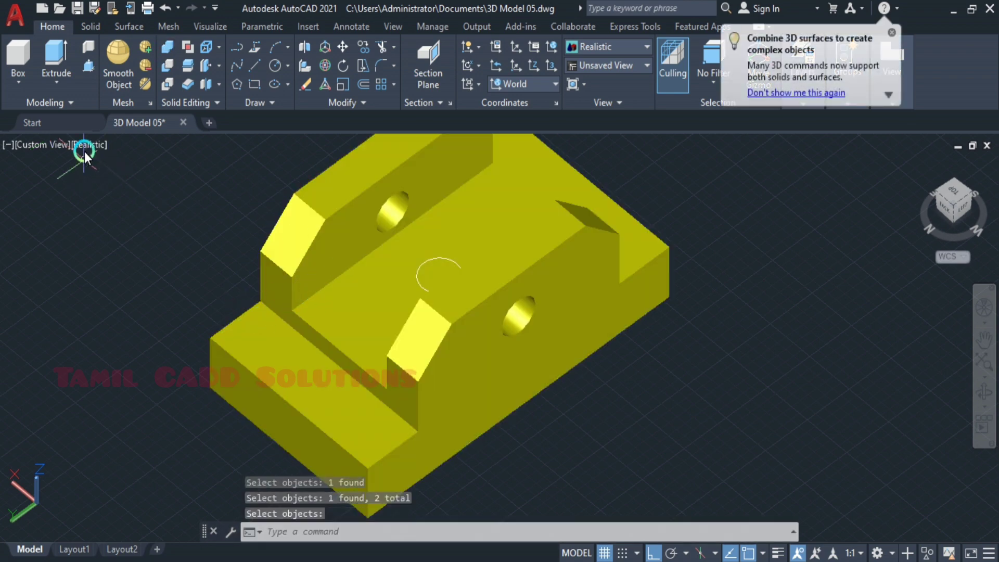
Press-pull the floor circle's area down through the base to cut the hole, and view it from the other side
{"action": "left_click", "coordinate": [89, 65]}
{"action": "left_click", "coordinate": [442, 270]}
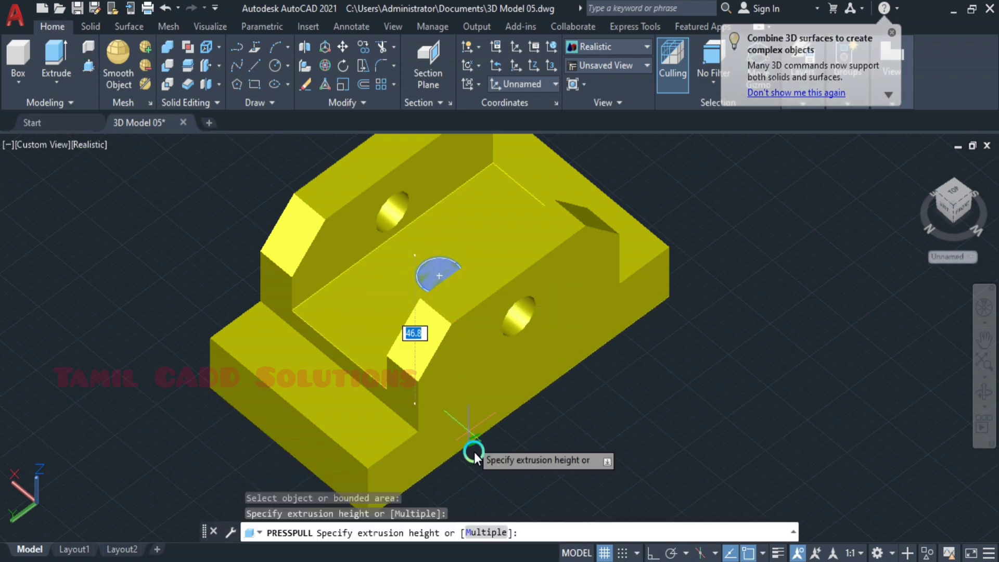
{"action": "left_click", "coordinate": [522, 487]}
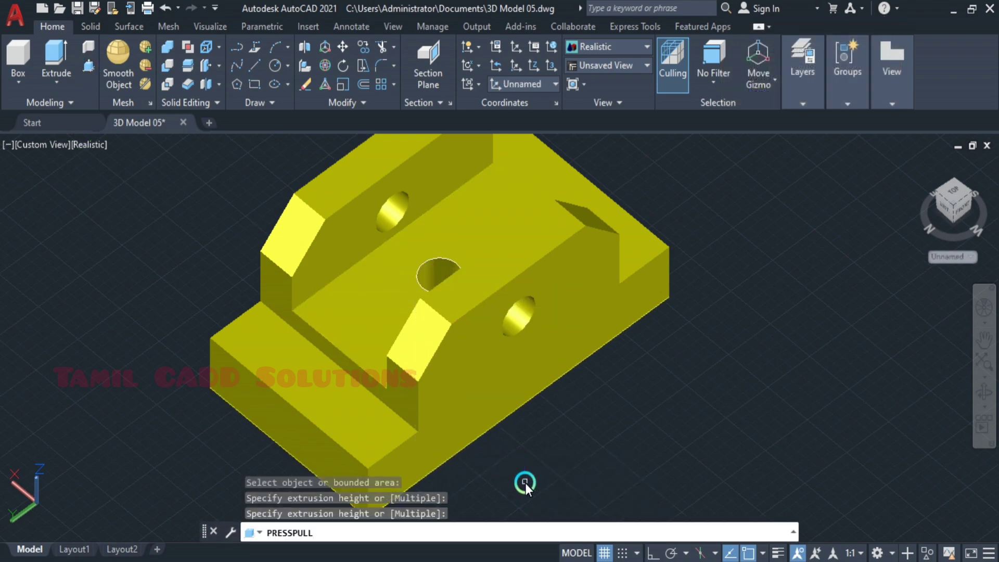
{"action": "middle_click_drag", "start_coordinate": [481, 386], "coordinate": [348, 421], "text": "shift"}
{"action": "scroll", "coordinate": [406, 404], "scroll_direction": "down", "scroll_amount": 5}
{"action": "middle_click_drag", "start_coordinate": [406, 404], "coordinate": [430, 410], "text": "shift"}
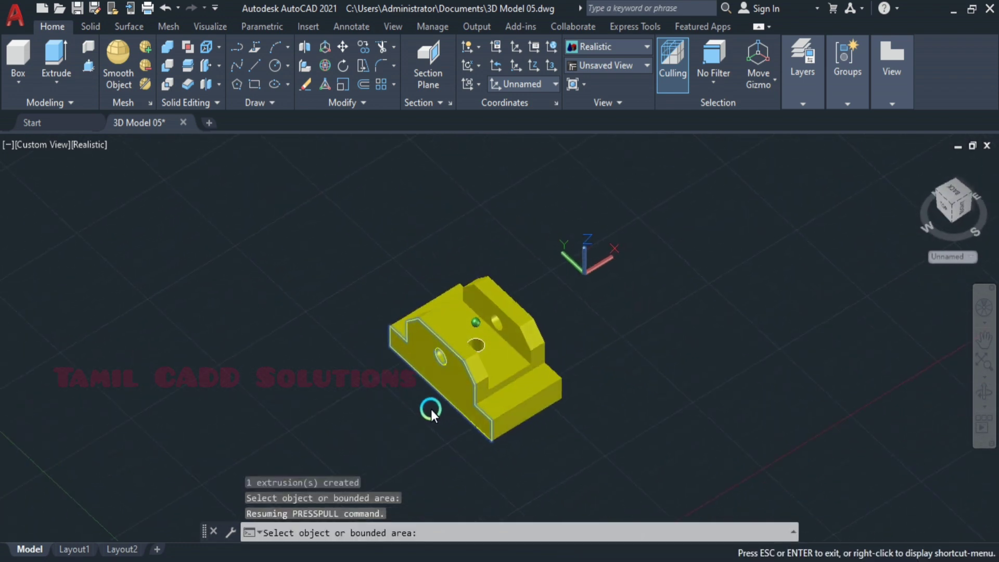
Set the model view to SW Isometric and frame the whole part
{"action": "left_click", "coordinate": [55, 145]}
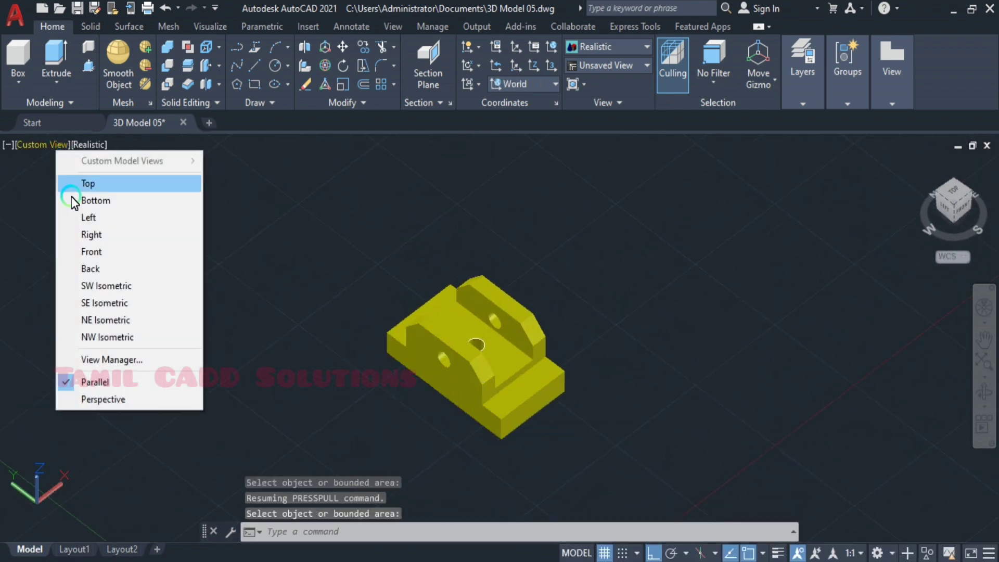
{"action": "left_click", "coordinate": [118, 287]}
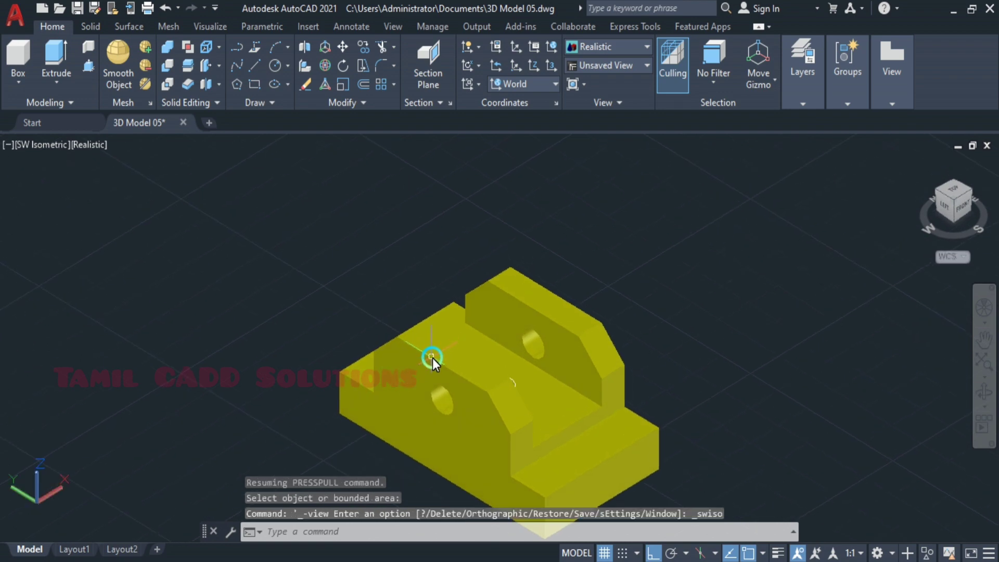
{"action": "scroll", "coordinate": [496, 373], "scroll_direction": "down", "scroll_amount": 5}
{"action": "scroll", "coordinate": [503, 389], "scroll_direction": "up", "scroll_amount": 4}
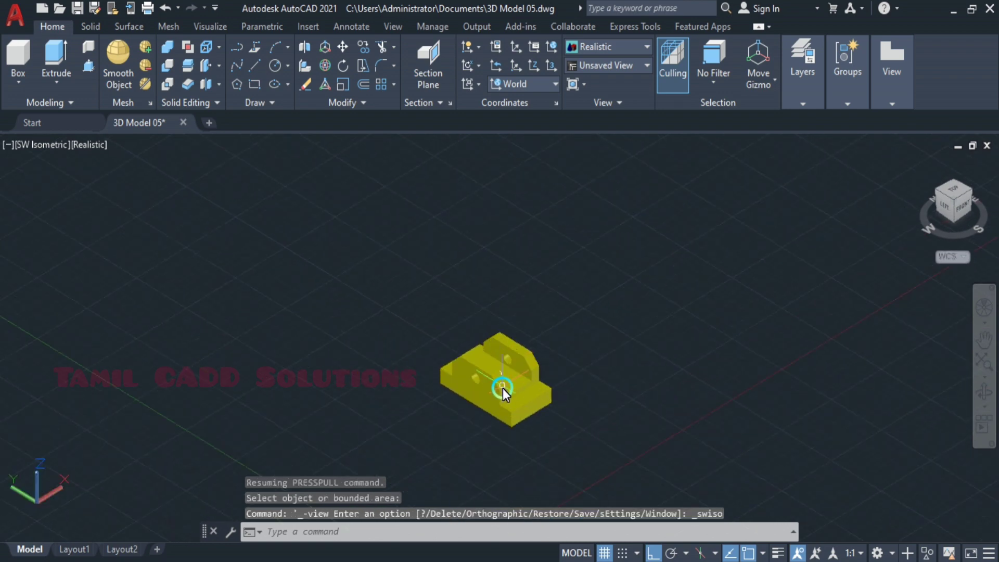
Move the finished solid away from the leftover floor circle
{"action": "left_click", "coordinate": [501, 399]}
{"action": "type", "text": "m"}
{"action": "key", "text": "Return"}
{"action": "left_click", "coordinate": [687, 442]}
{"action": "left_click", "coordinate": [526, 445]}
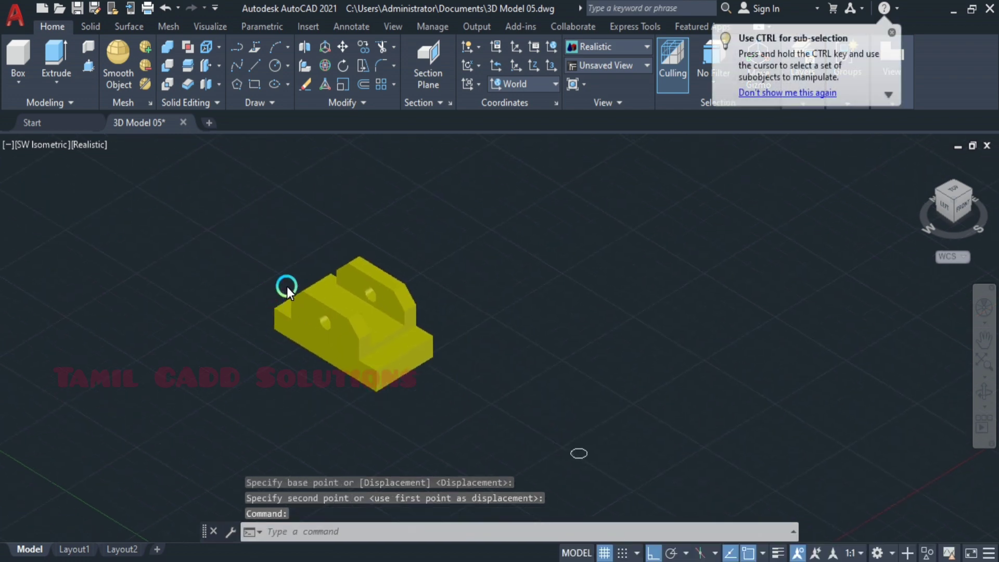
Compare the finished model with the exercise drawing in the browser's PDF, and return to AutoCAD
{"action": "scroll", "coordinate": [405, 340], "scroll_direction": "up", "scroll_amount": 5}
{"action": "scroll", "coordinate": [348, 303], "scroll_direction": "down", "scroll_amount": 2}
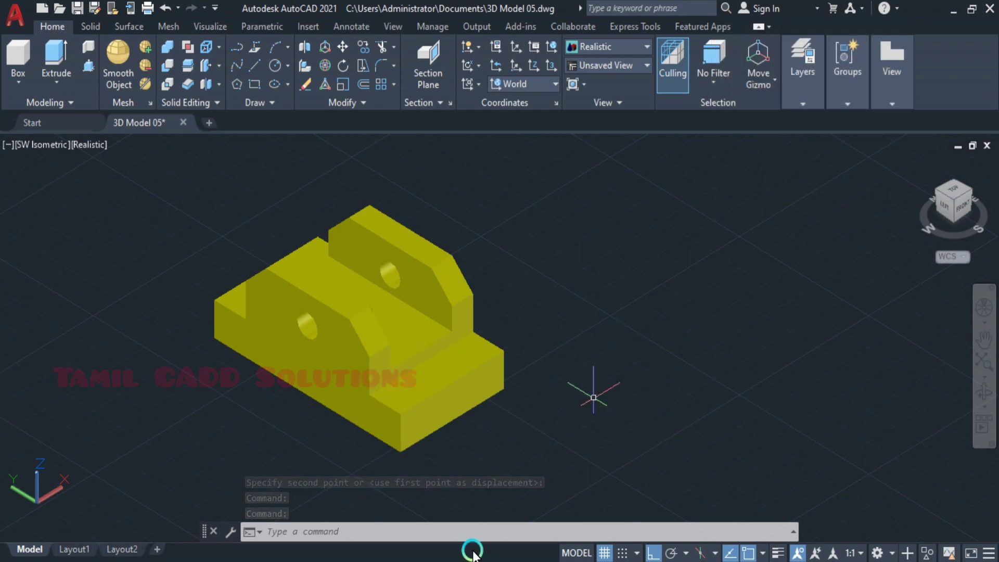
{"action": "key", "text": "alt+Tab"}
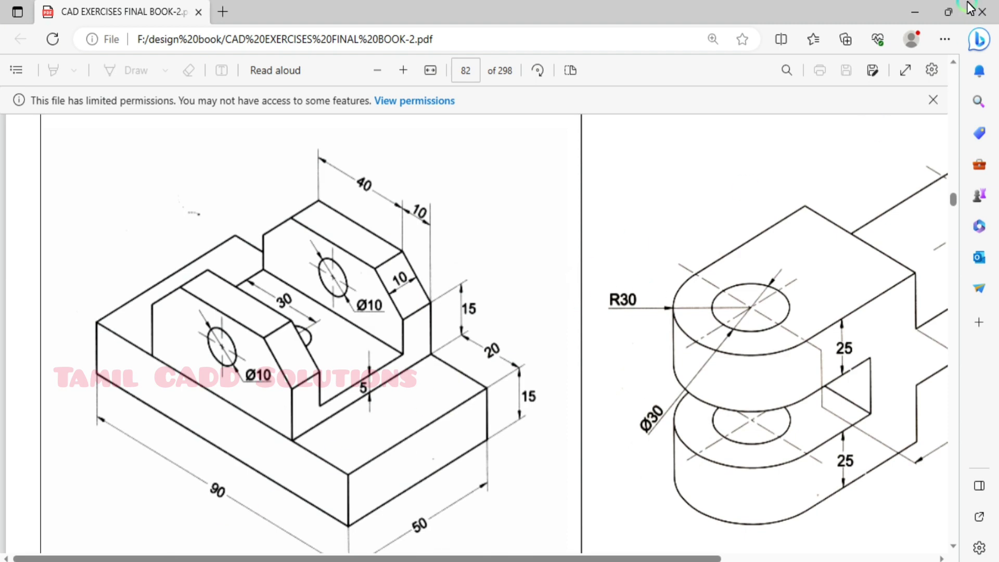
{"action": "left_click", "coordinate": [914, 11]}
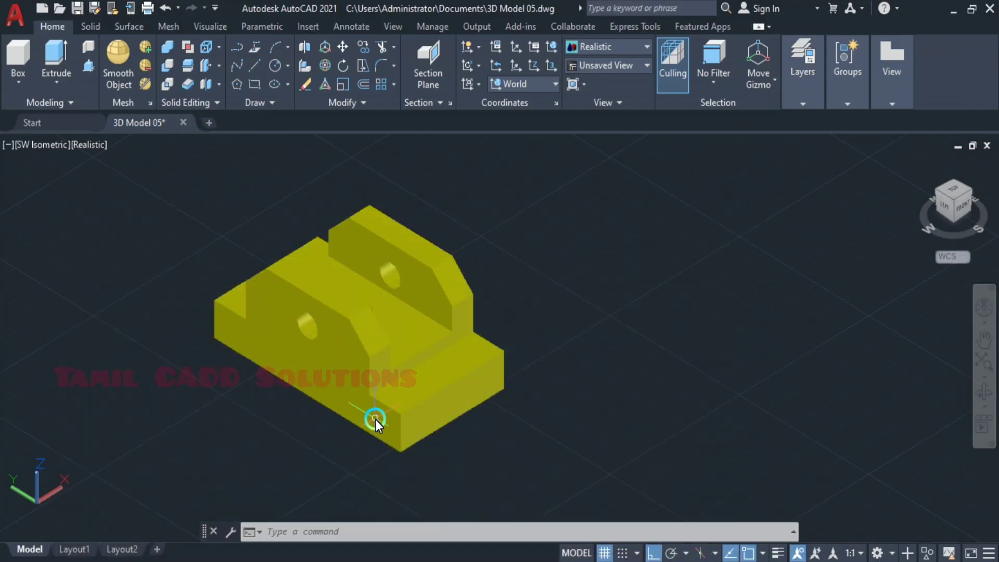